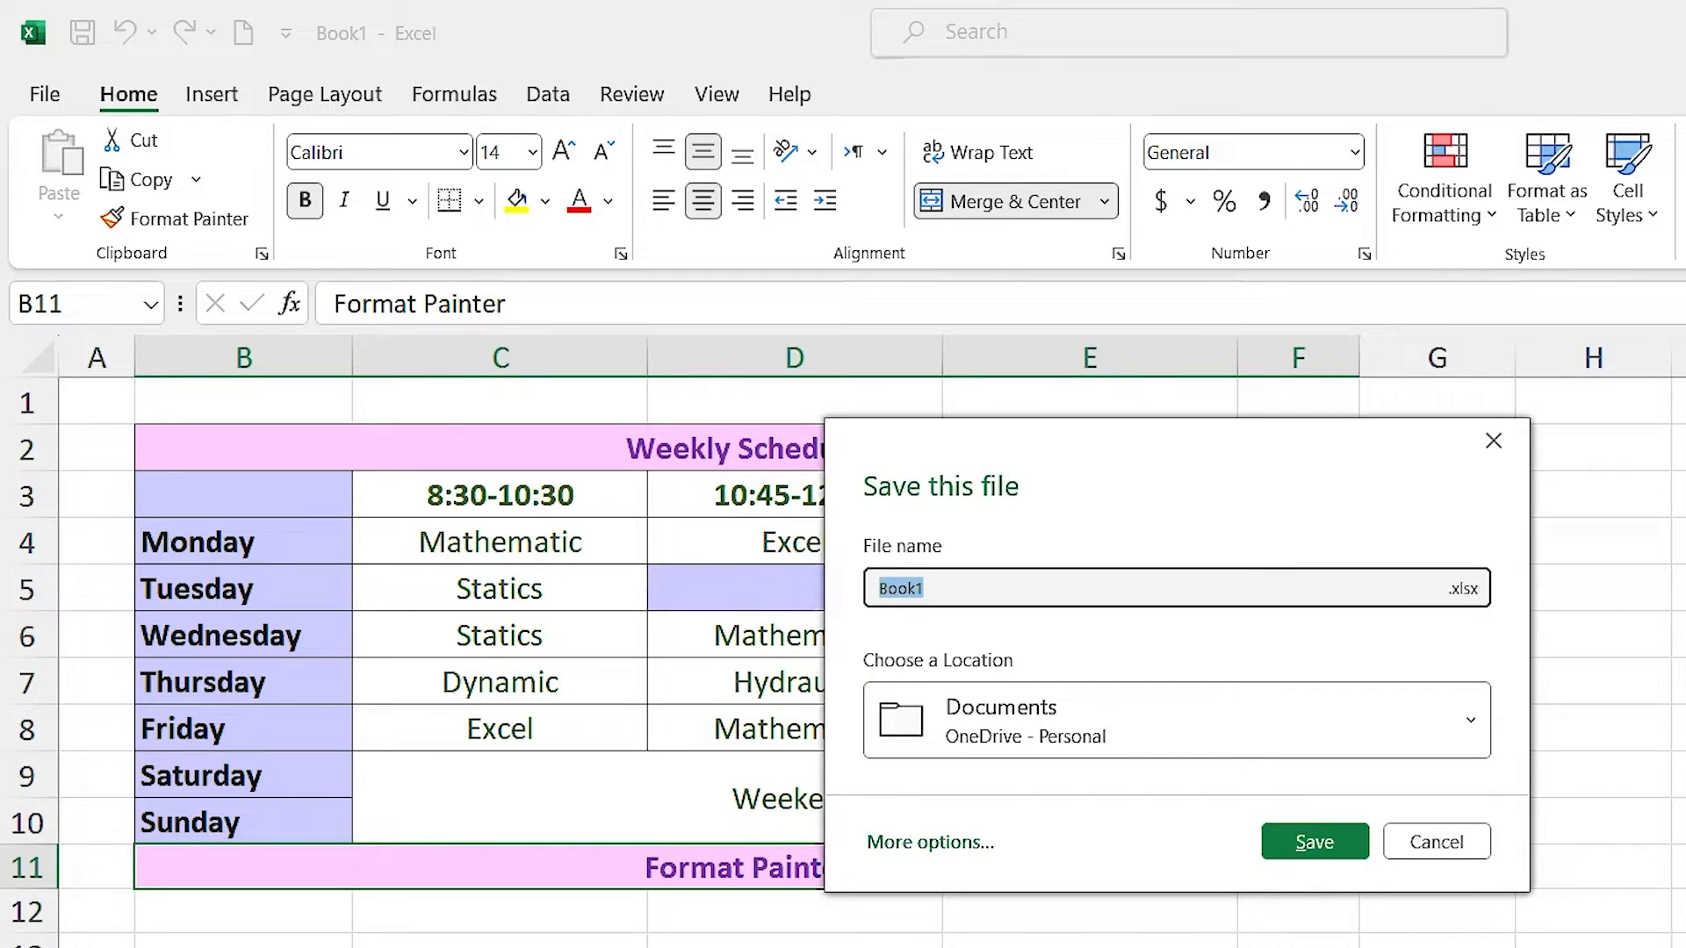
# Enter "weekly schedule" as the file name and open the full Save As dialog for a location on this PC
pyautogui.write('weekly schedule')
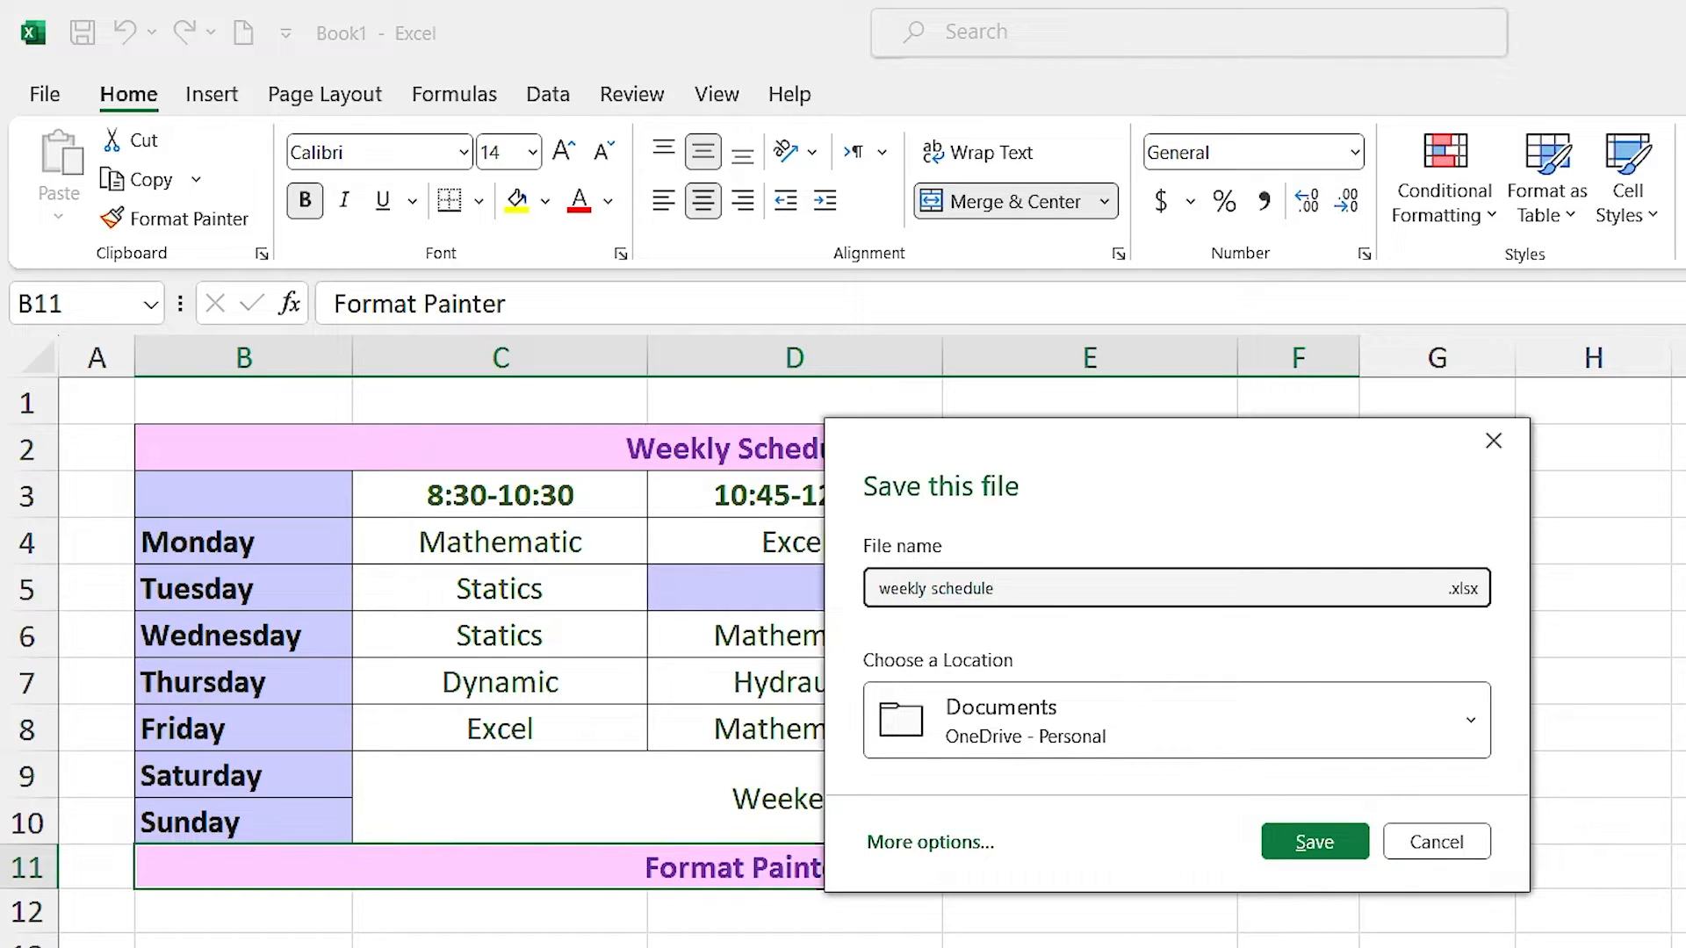
pyautogui.click(1019, 729)
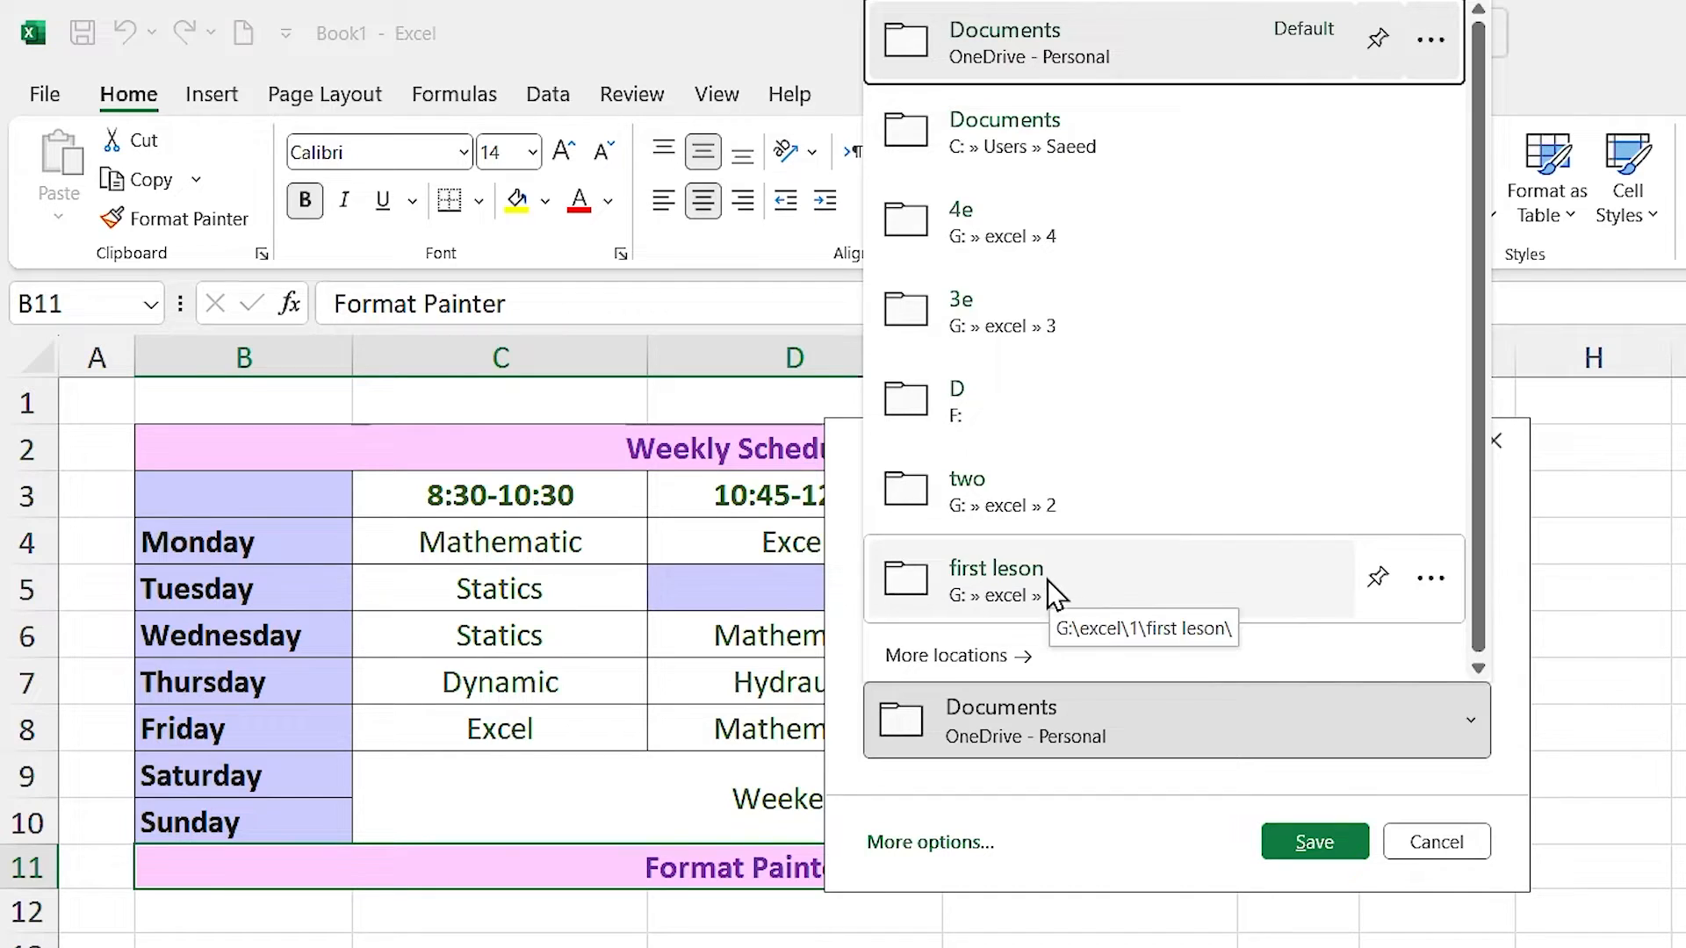
pyautogui.click(969, 661)
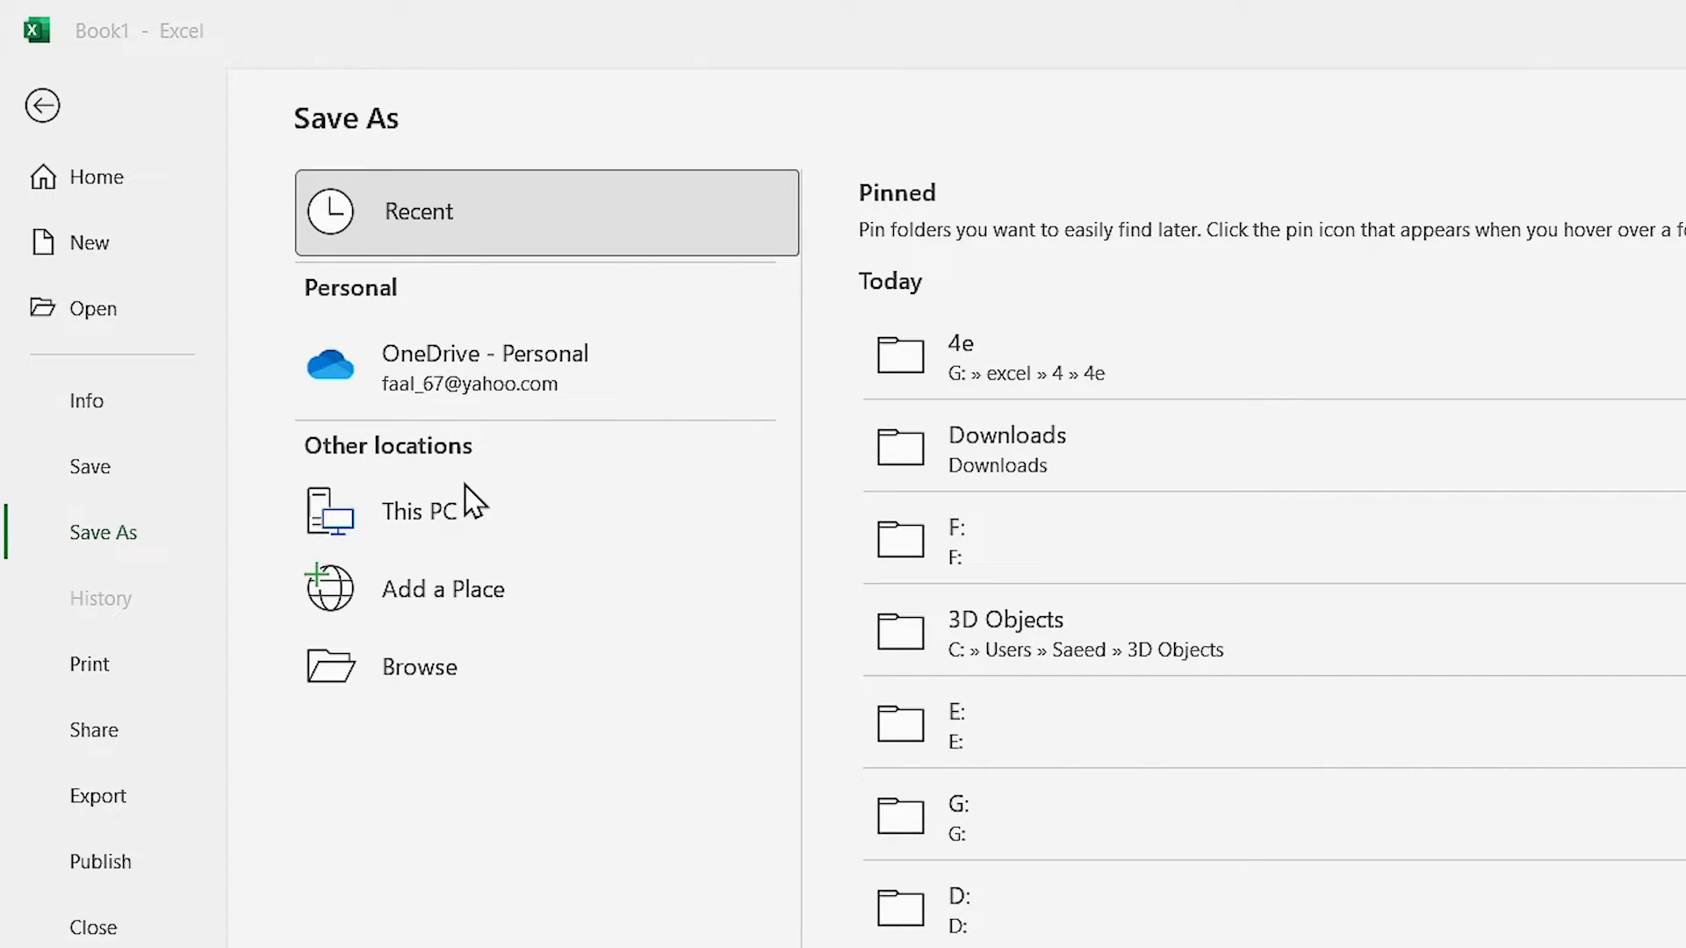
pyautogui.click(445, 522)
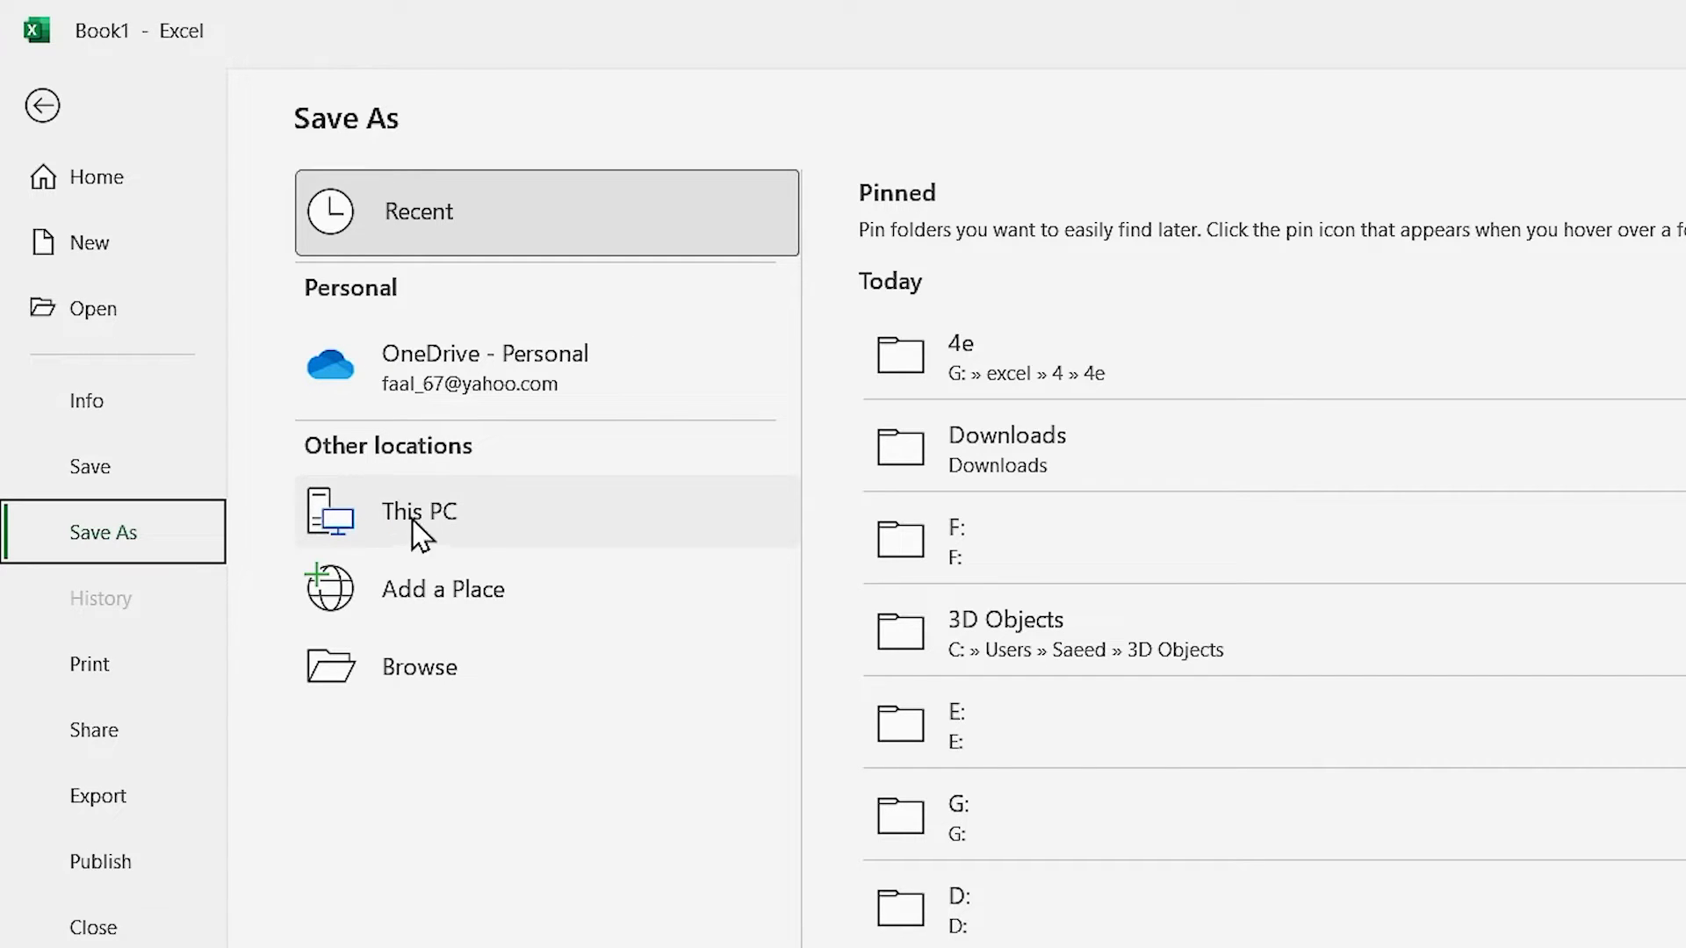
pyautogui.click(488, 519)
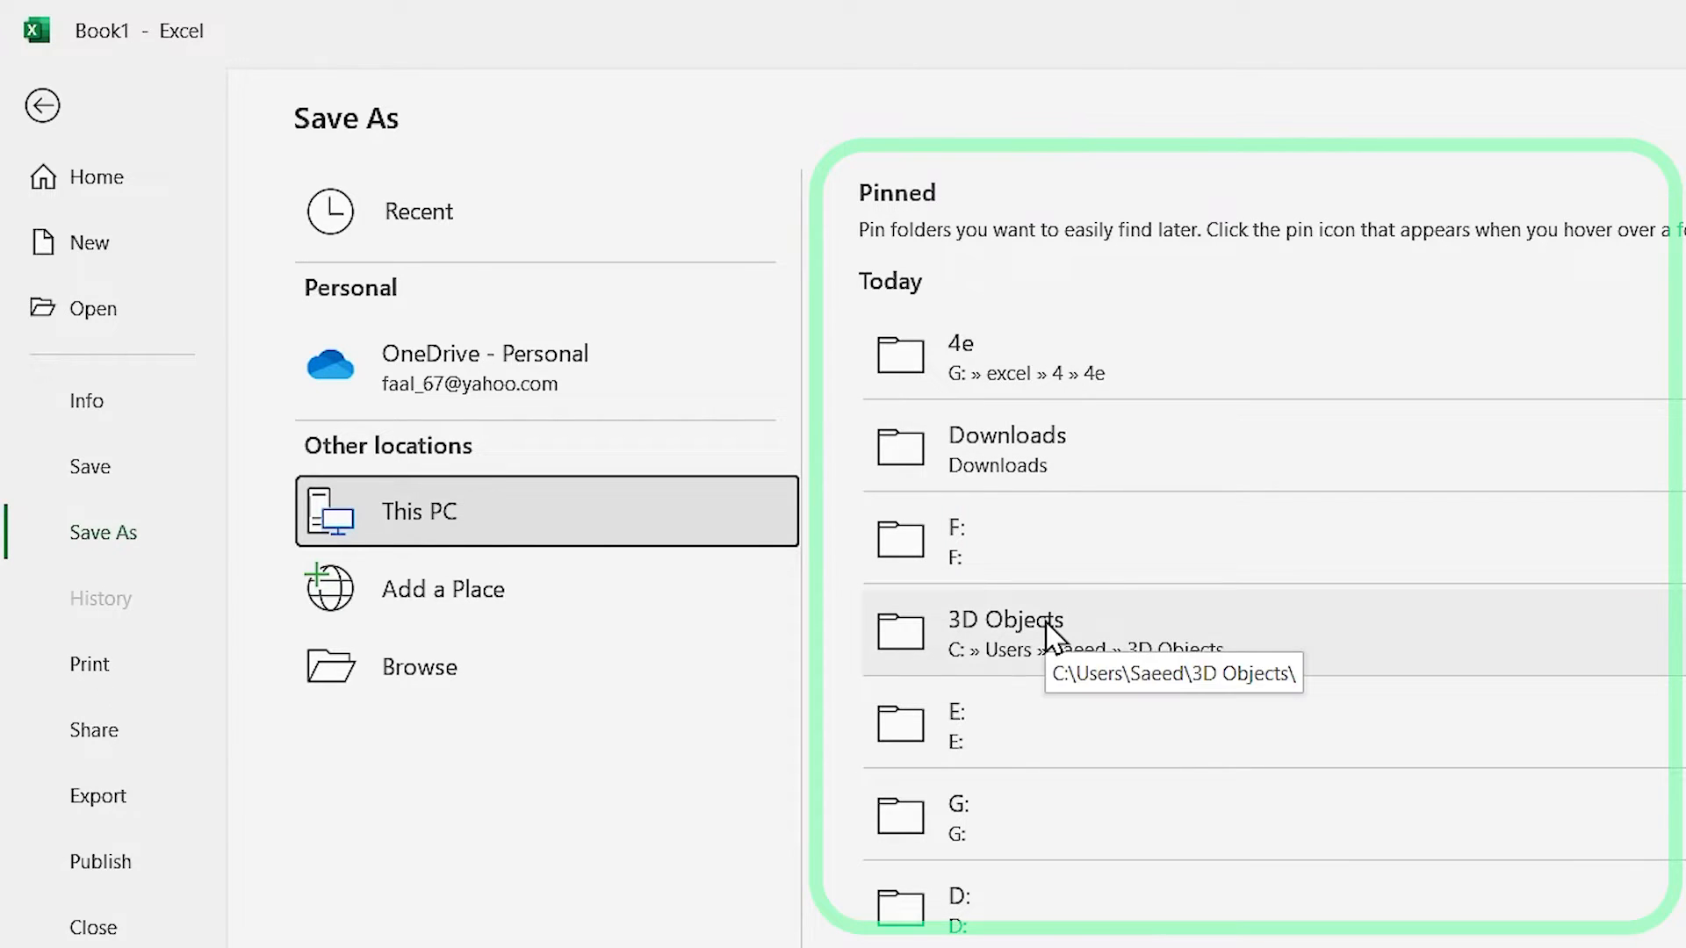
pyautogui.doubleClick(612, 529)
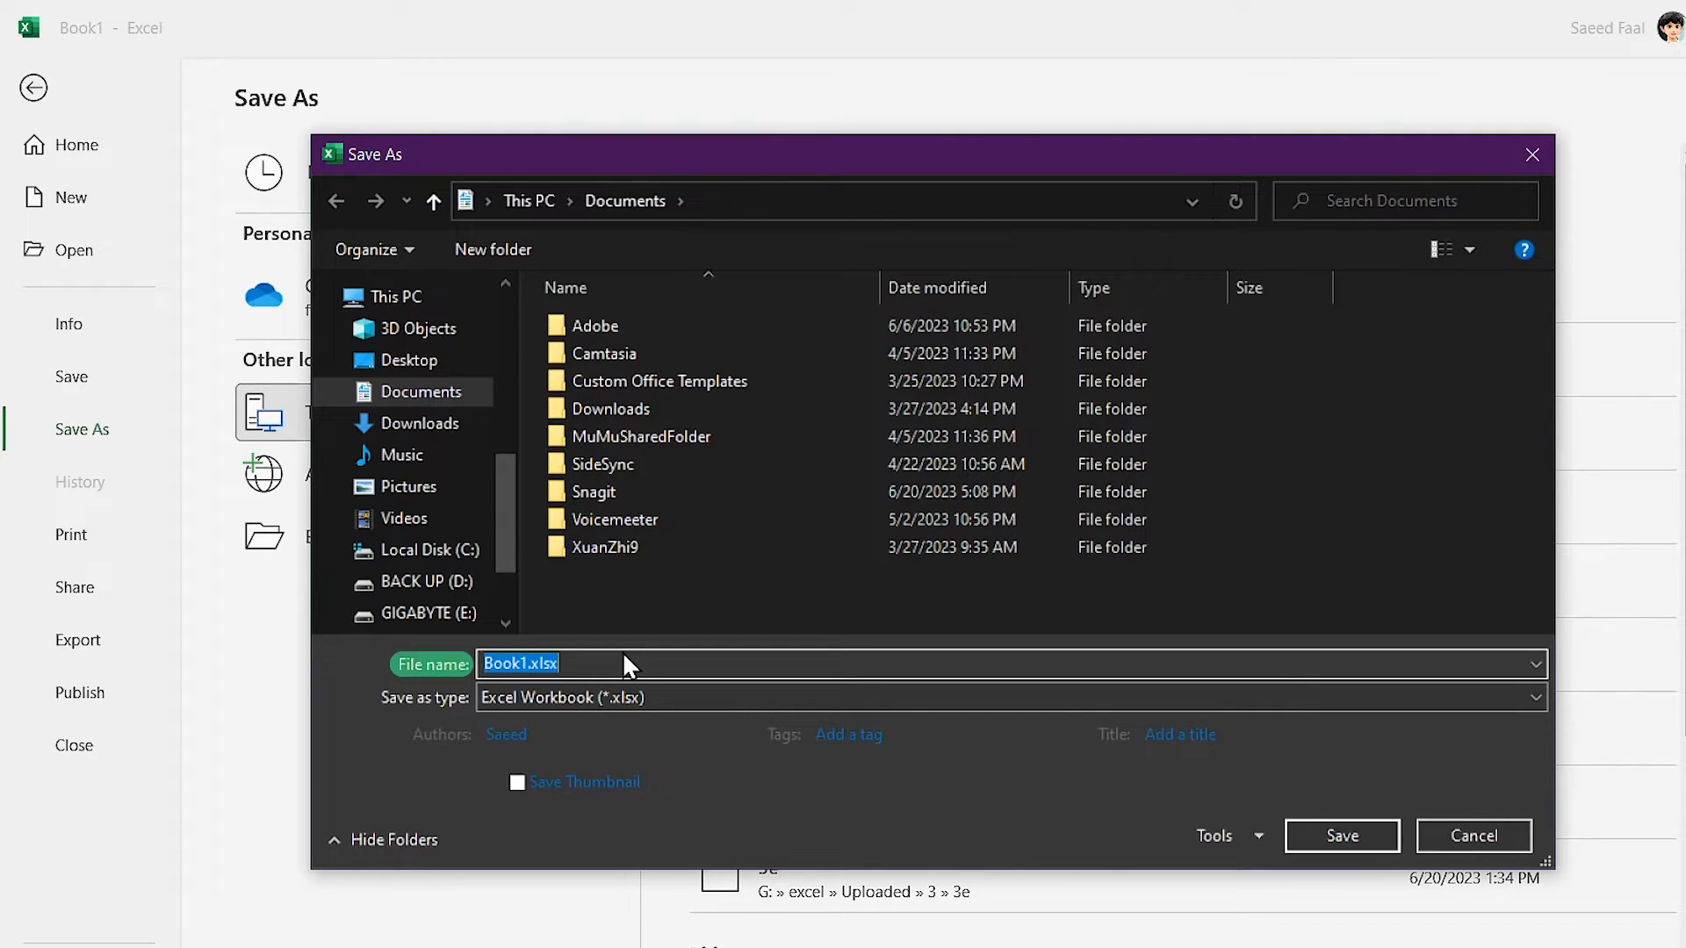
# Save the workbook as "weekly schedule" in the Desktop folder
pyautogui.write('wee')
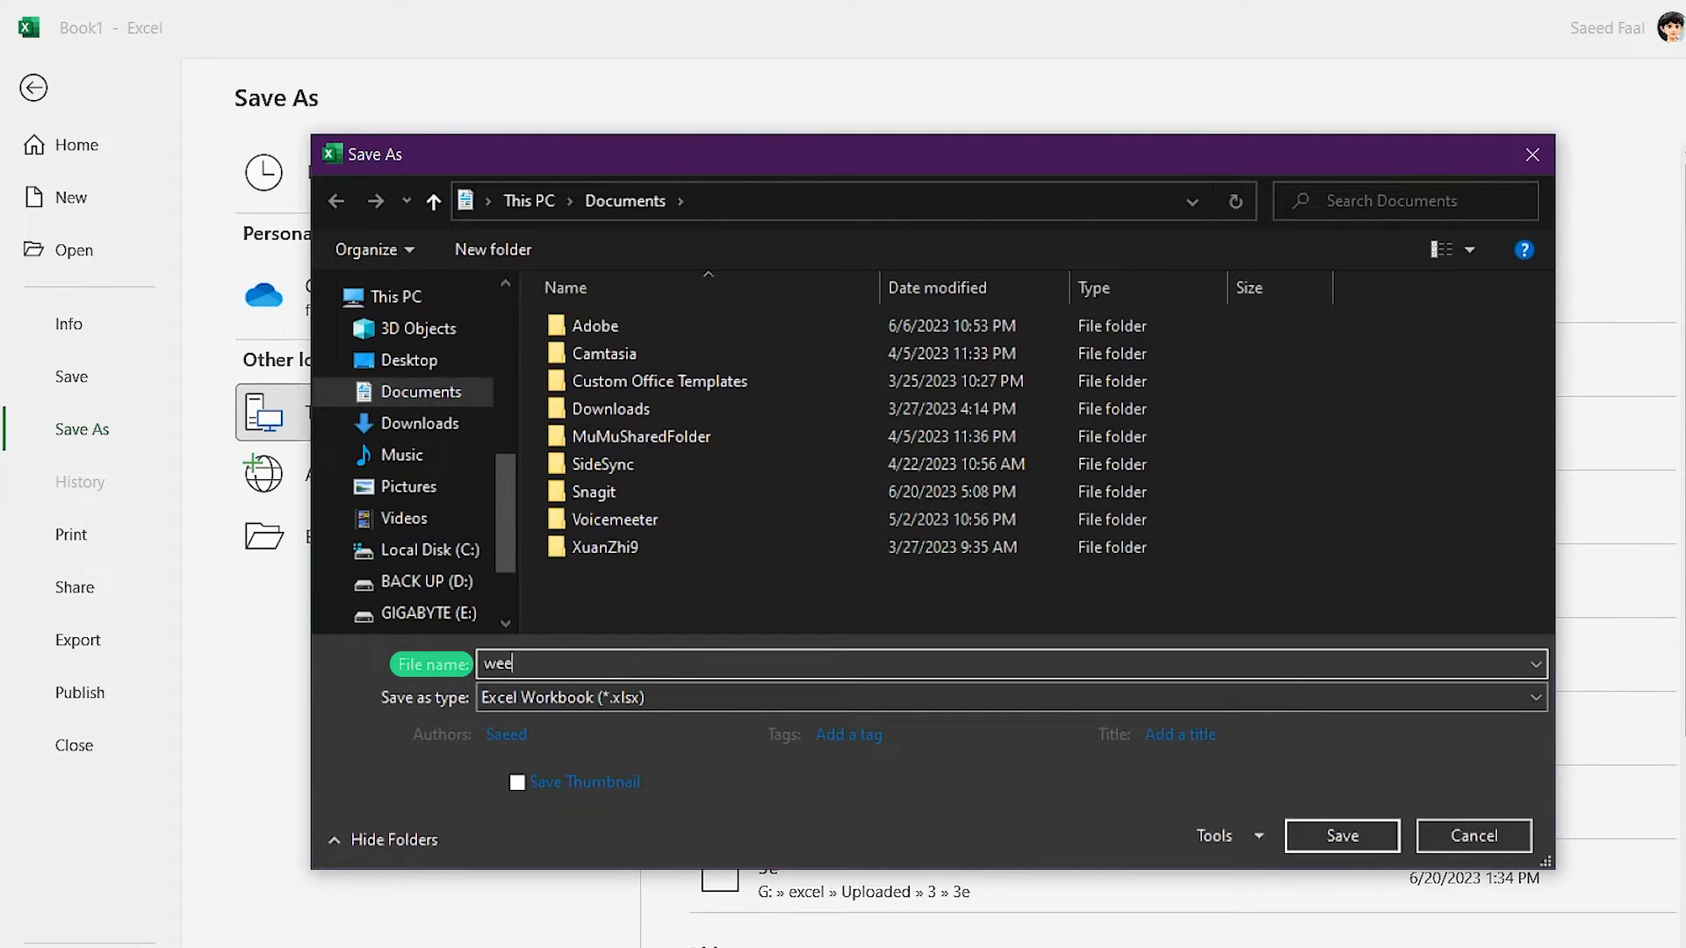
pyautogui.write('kly schedule')
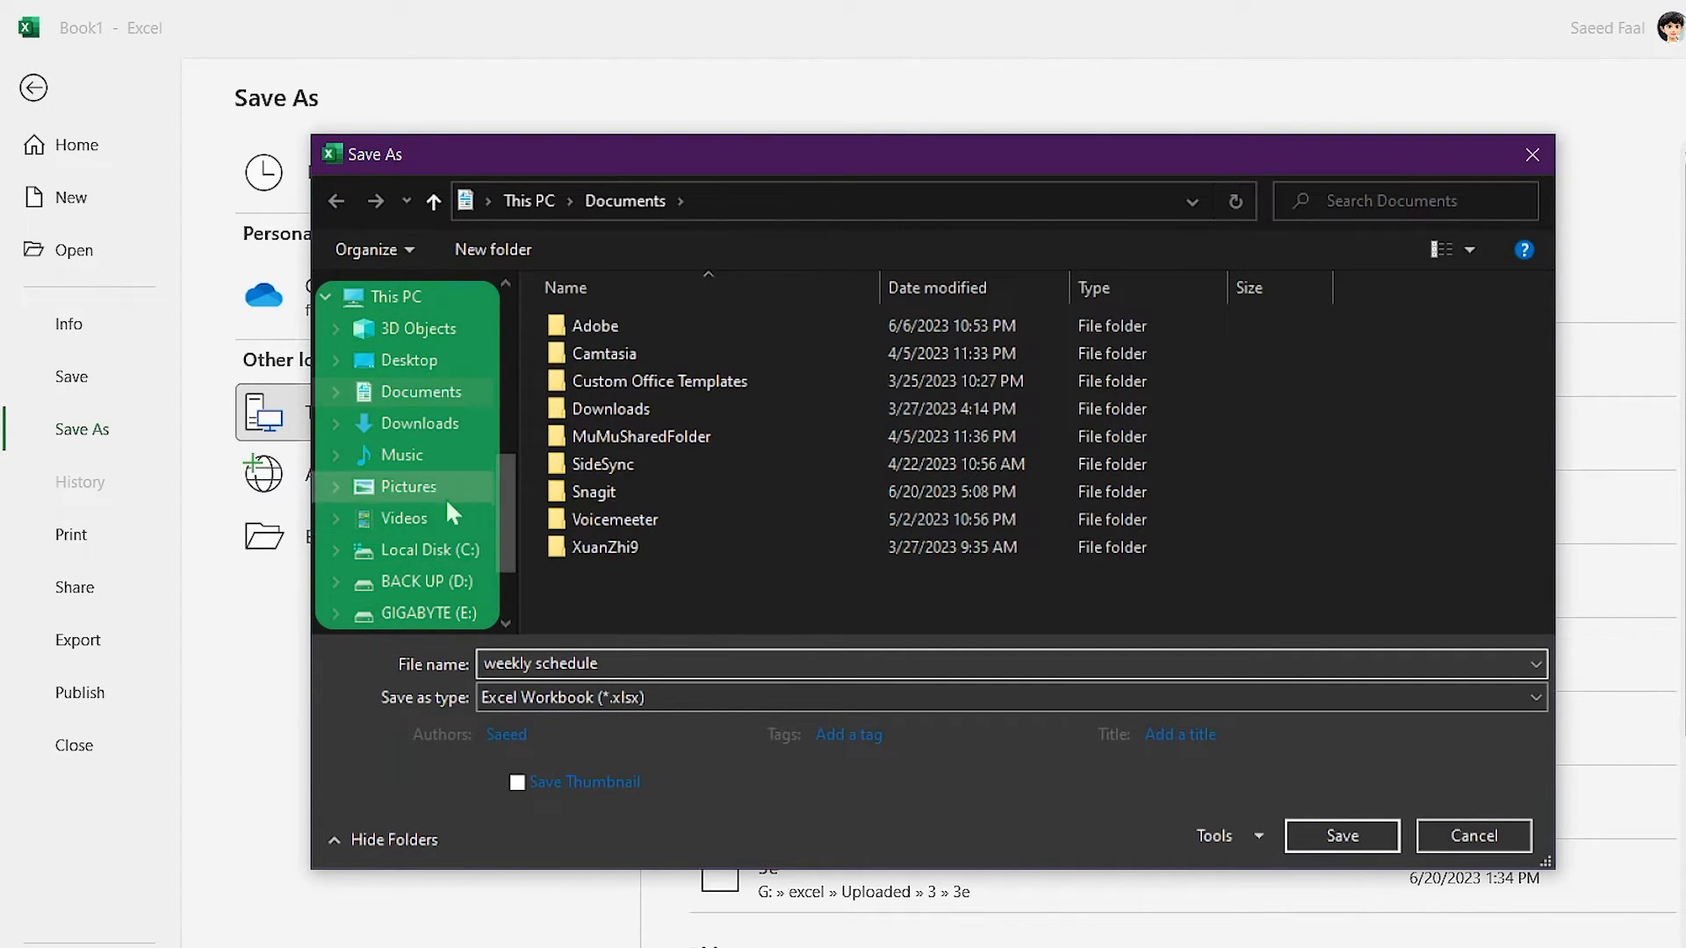
pyautogui.moveTo(502, 494); pyautogui.dragTo(515, 332)
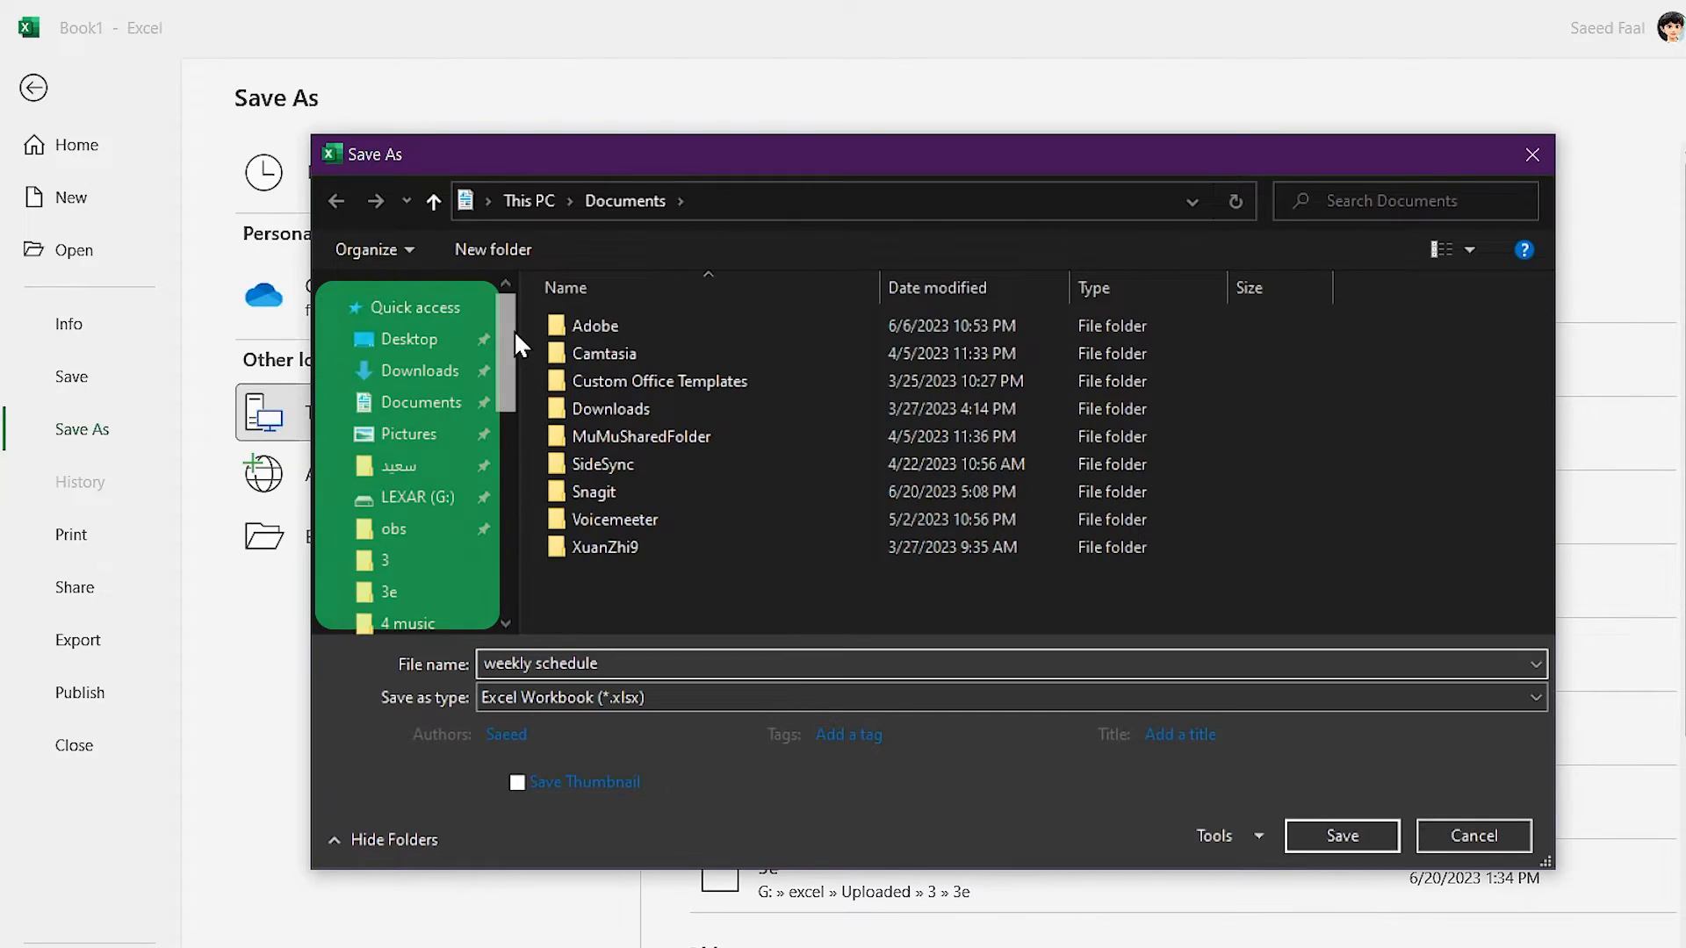
pyautogui.click(422, 341)
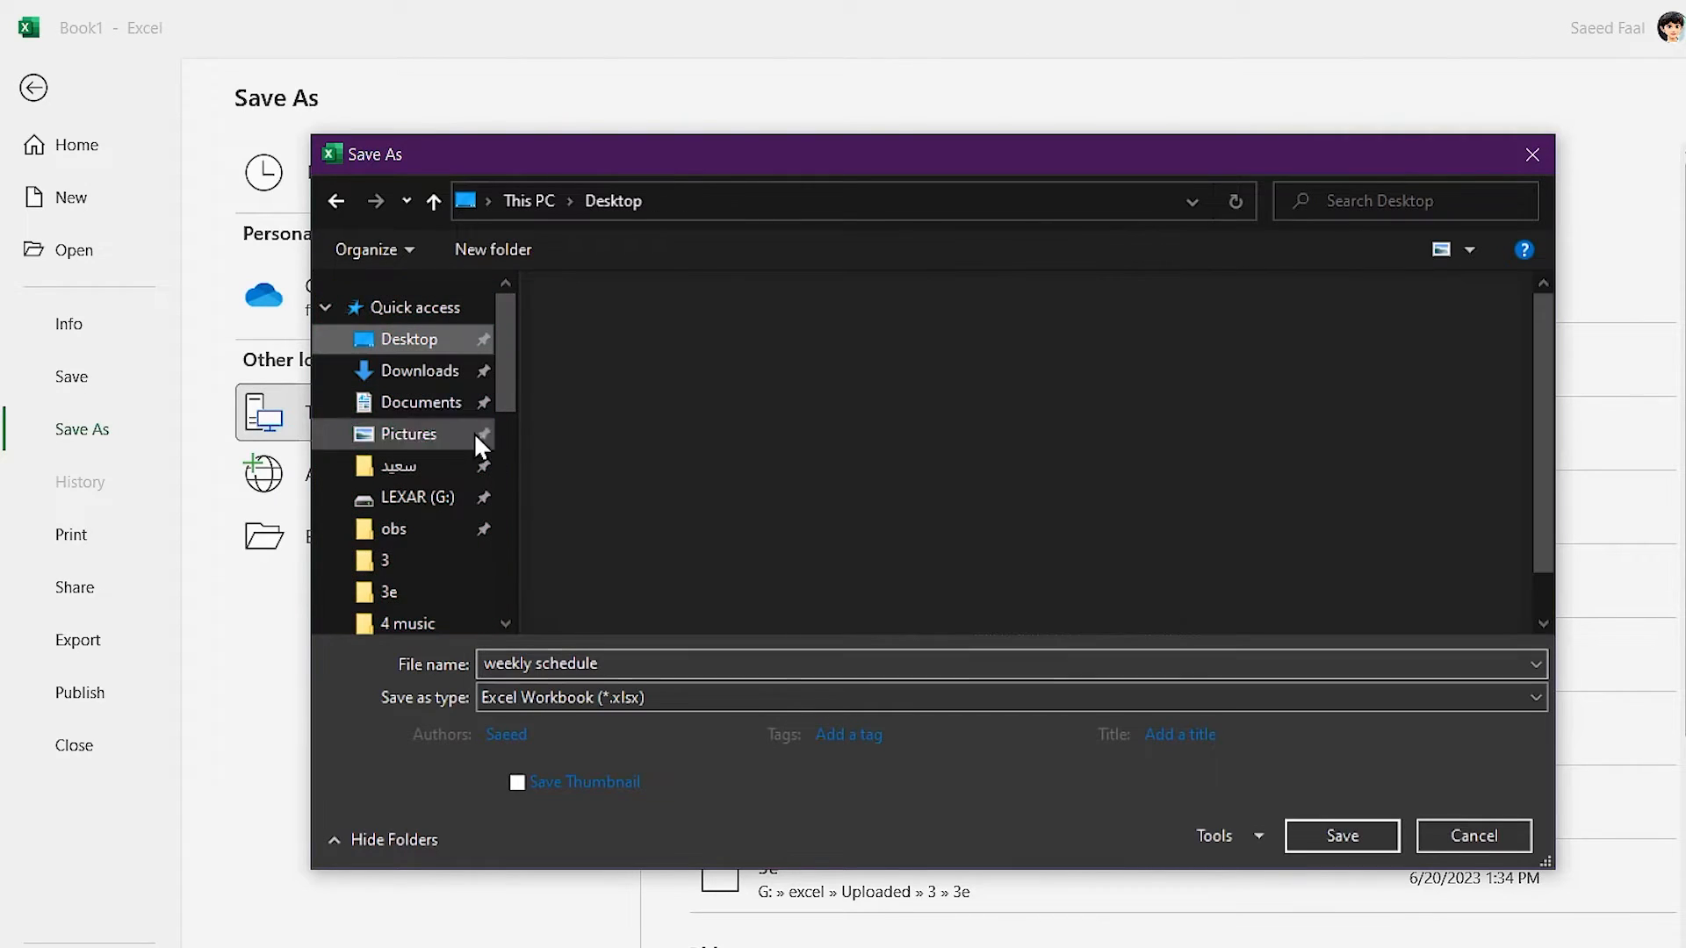
pyautogui.click(1324, 836)
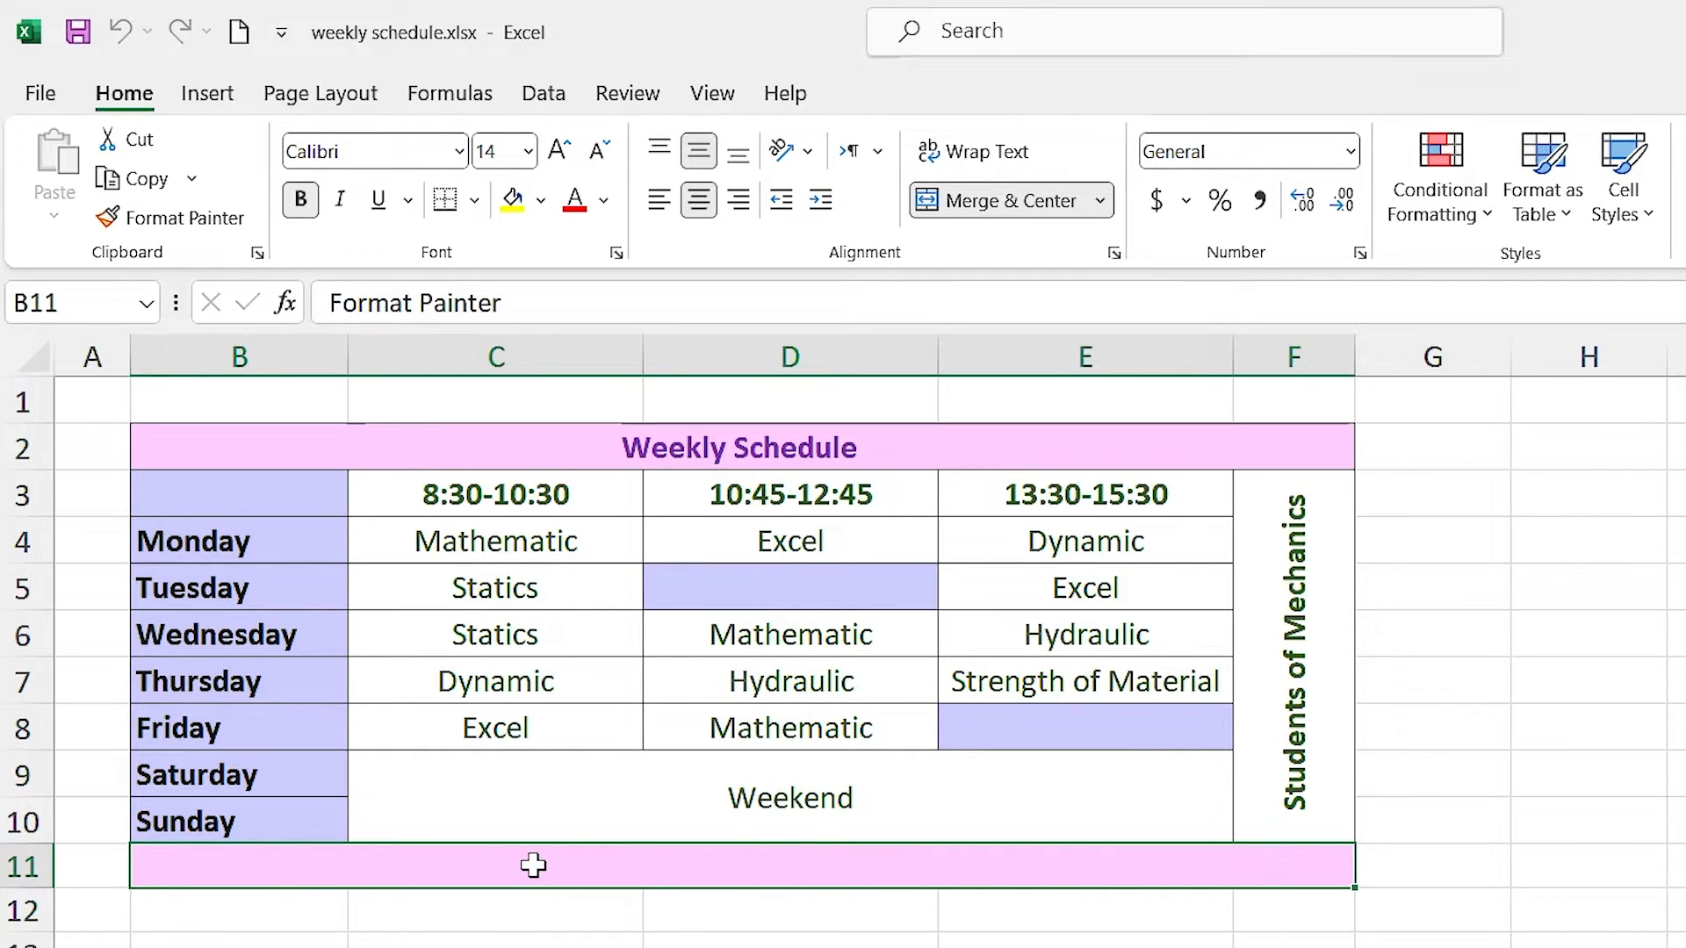
# Clear the text and formatting of merged row 11, using Format Painter from blank cell D14, and save the workbook
pyautogui.press('Delete')
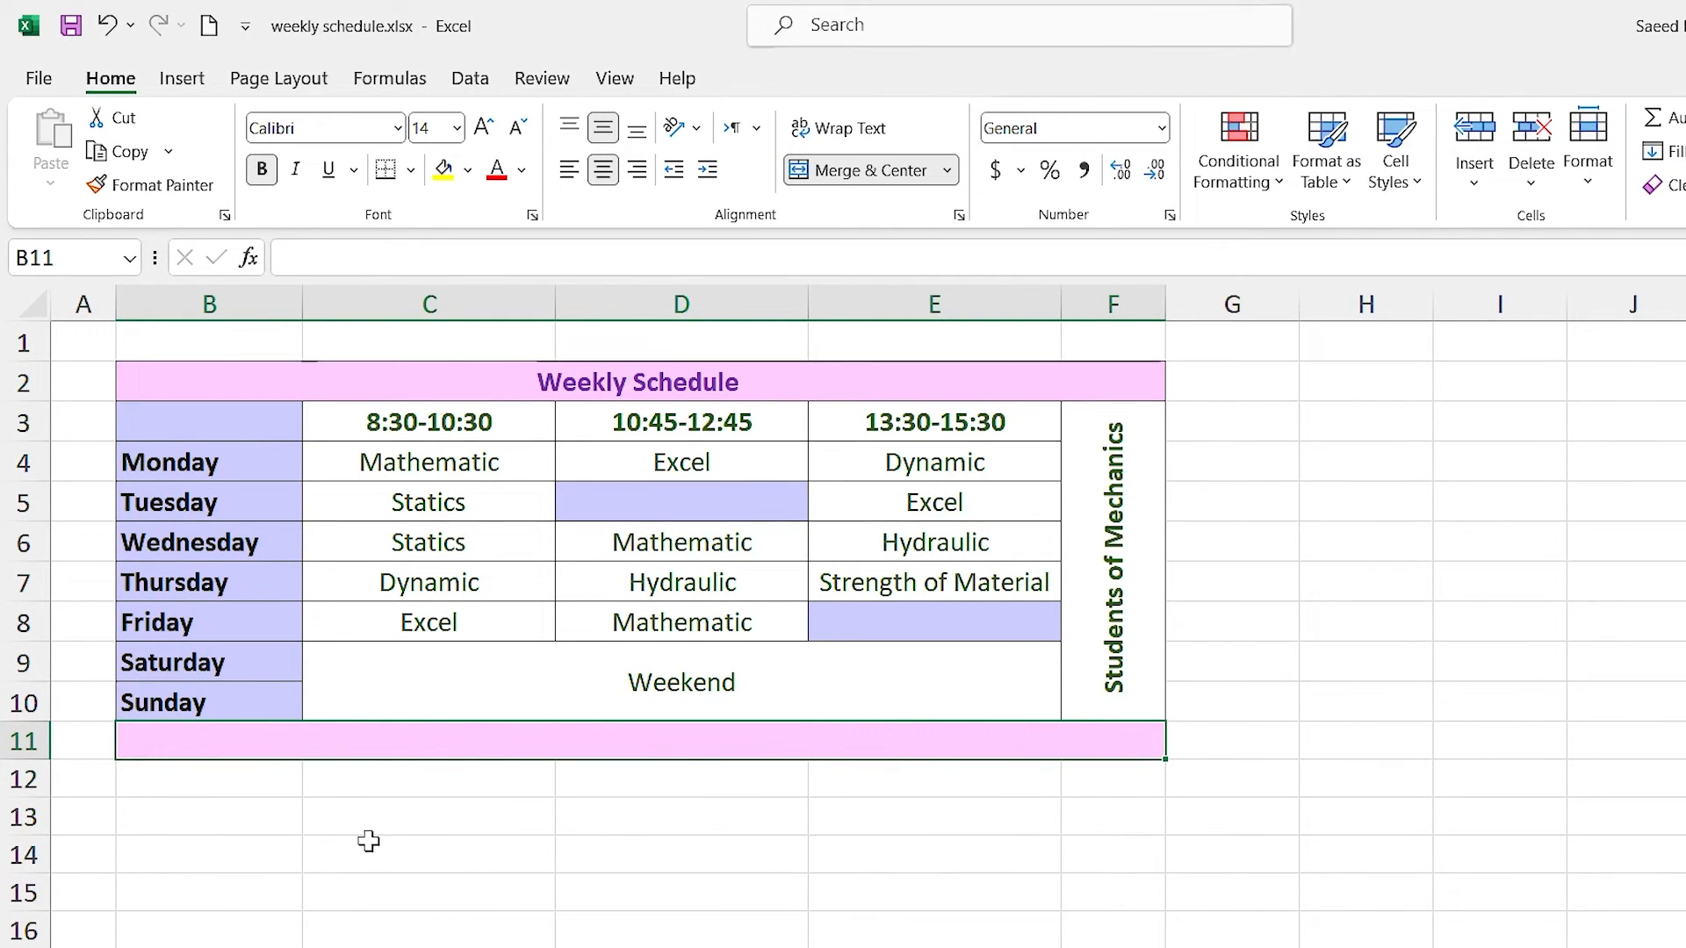
pyautogui.click(672, 852)
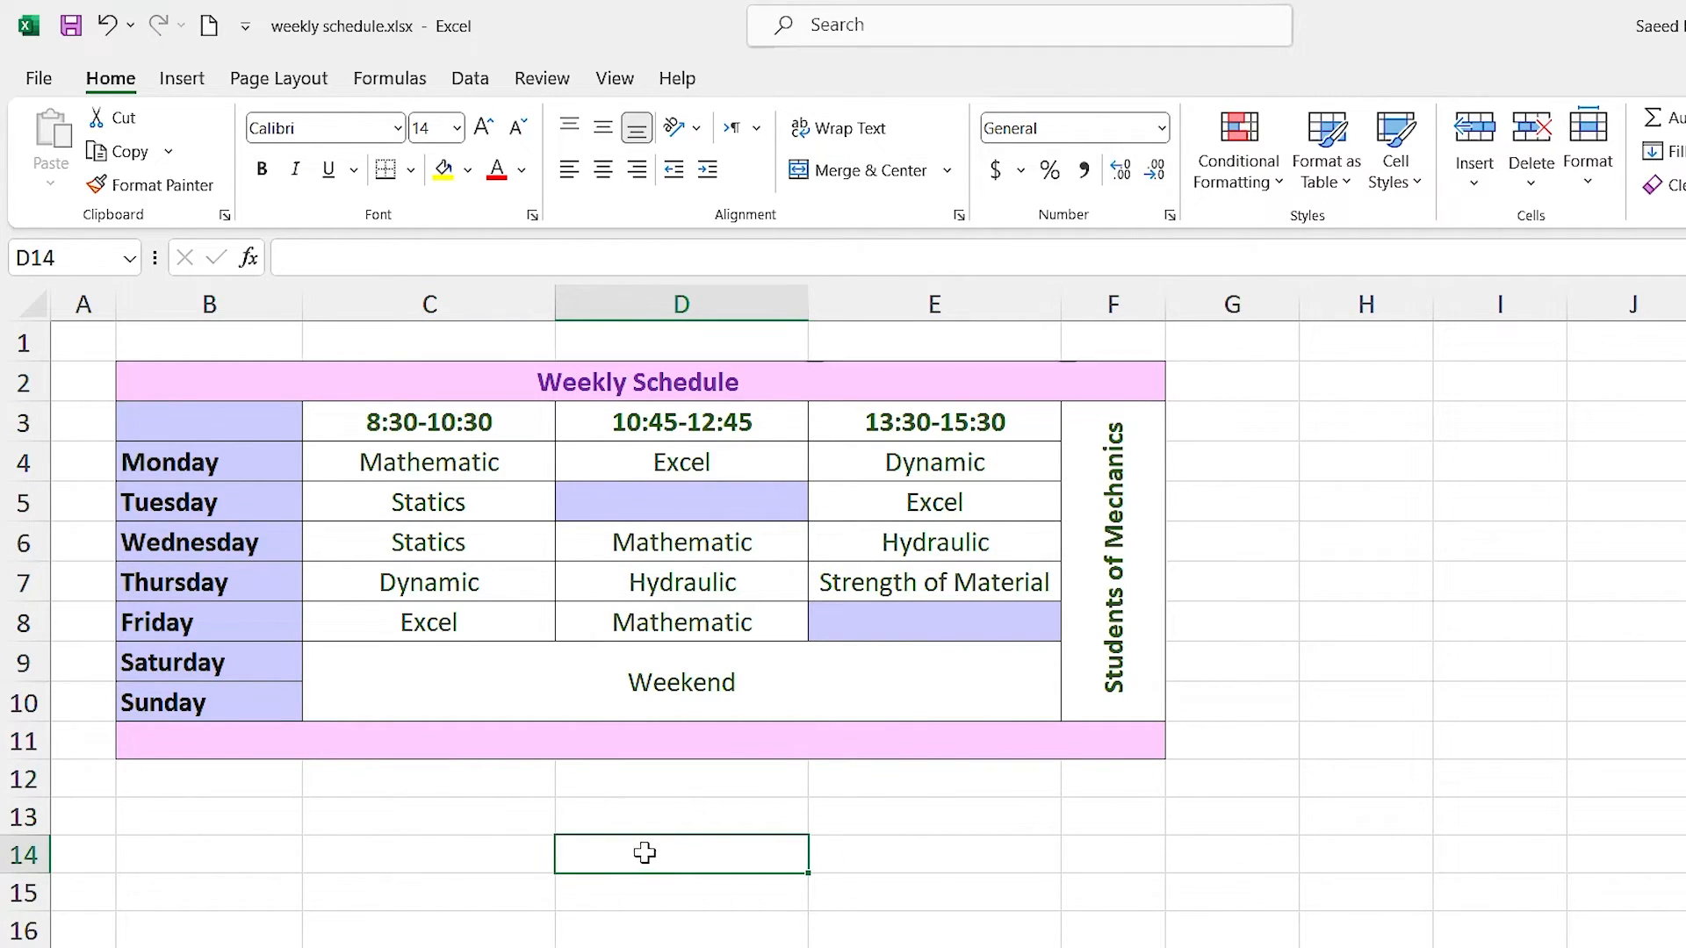
pyautogui.click(163, 186)
pyautogui.click(286, 734)
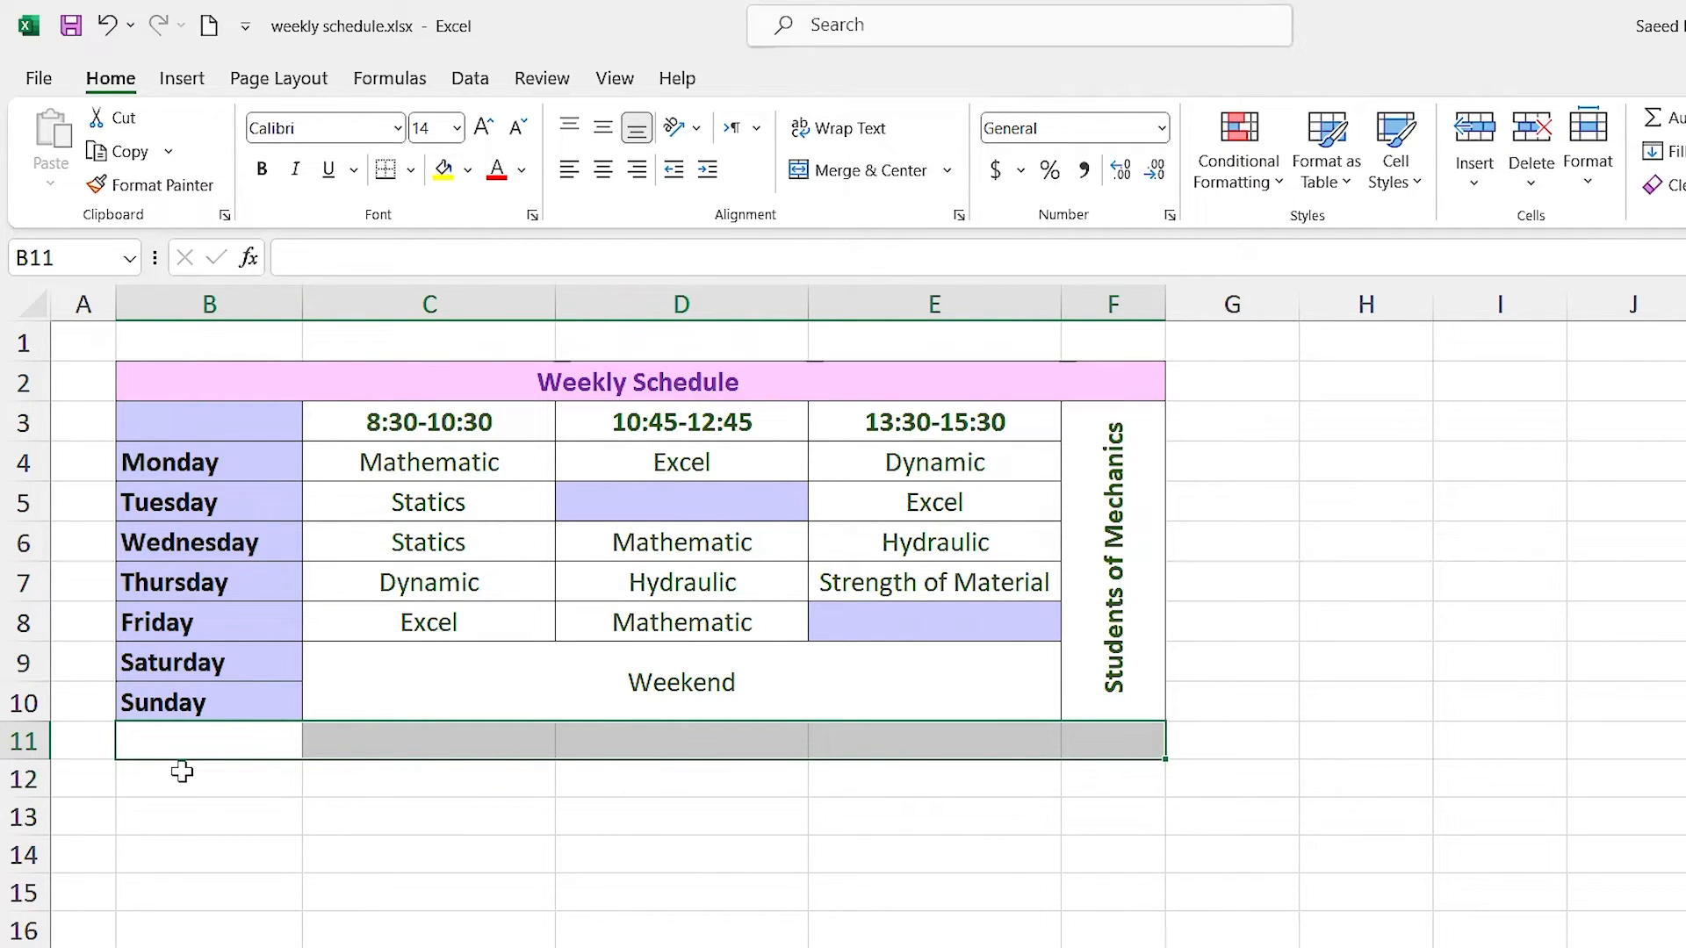
pyautogui.click(231, 790)
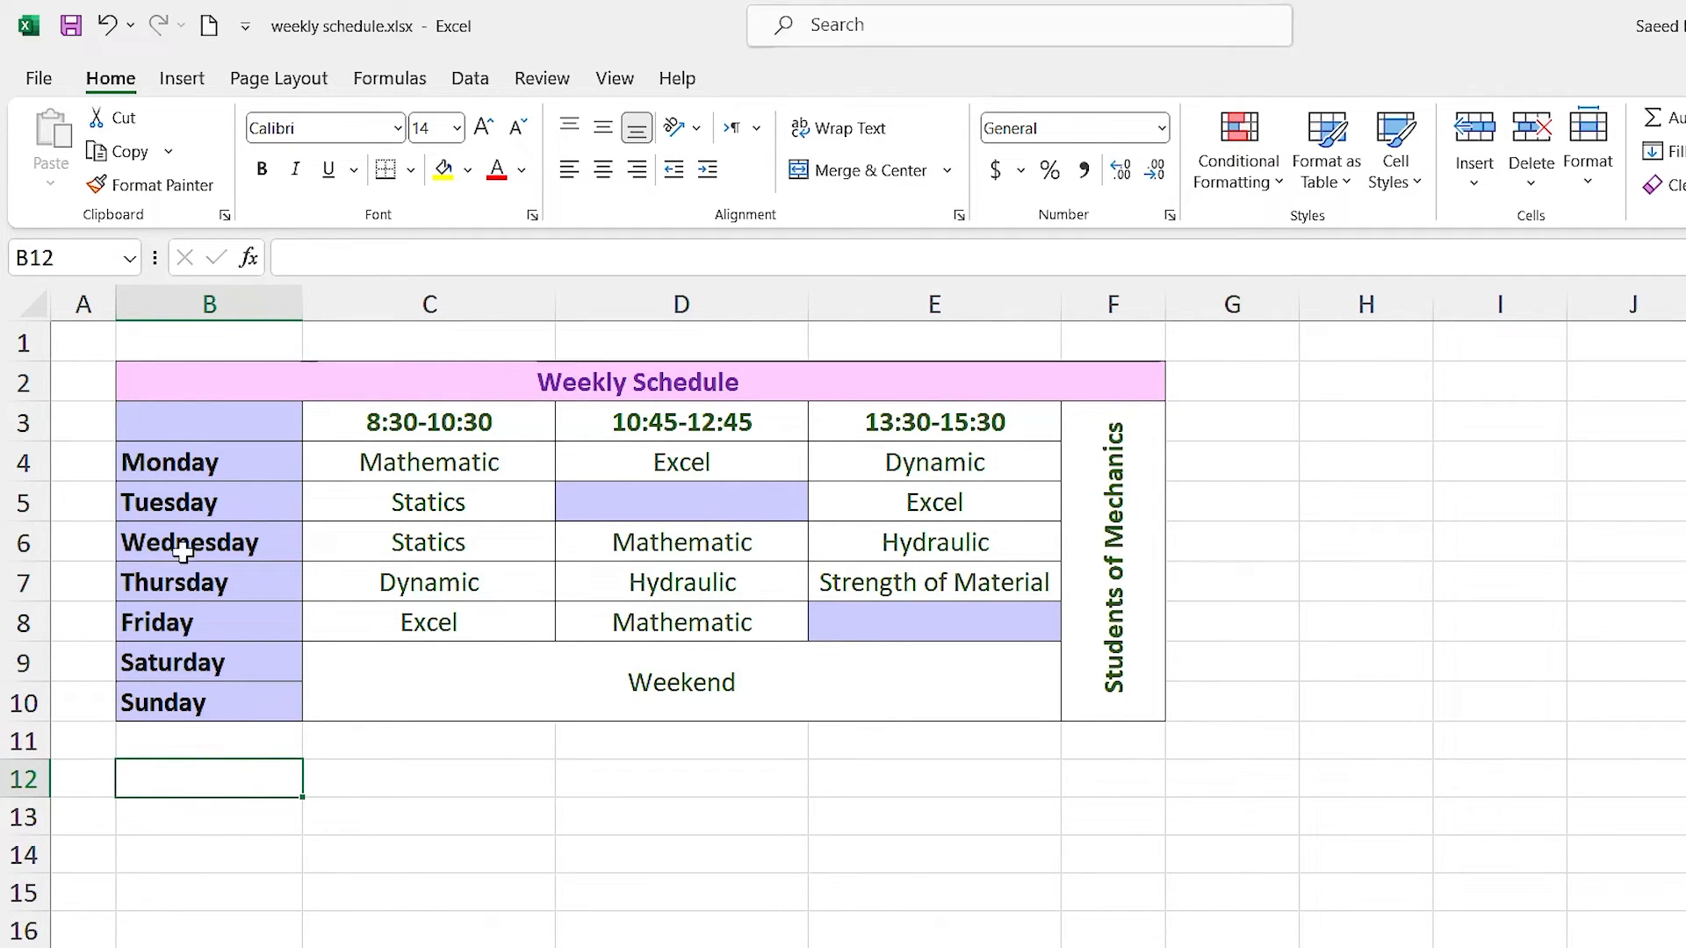
pyautogui.click(72, 28)
pyautogui.hotkey('ctrl', 's')
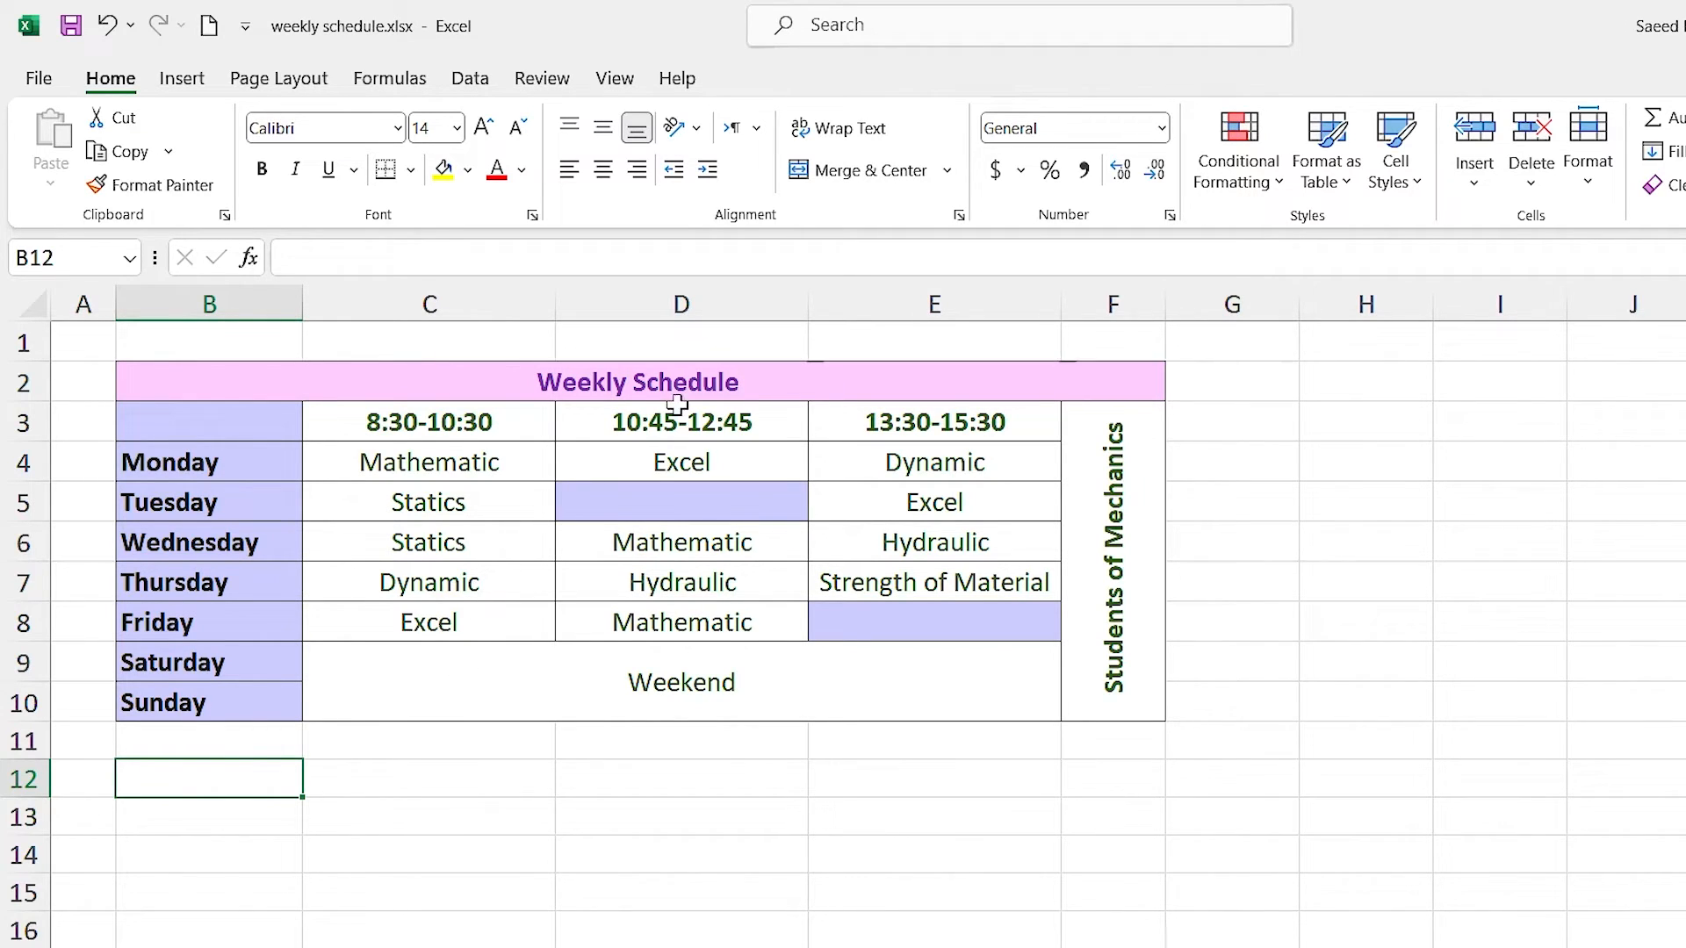
# Change the table title in row 2 to "Weekly Schedule Edited"
pyautogui.click(755, 380)
pyautogui.doubleClick(759, 381)
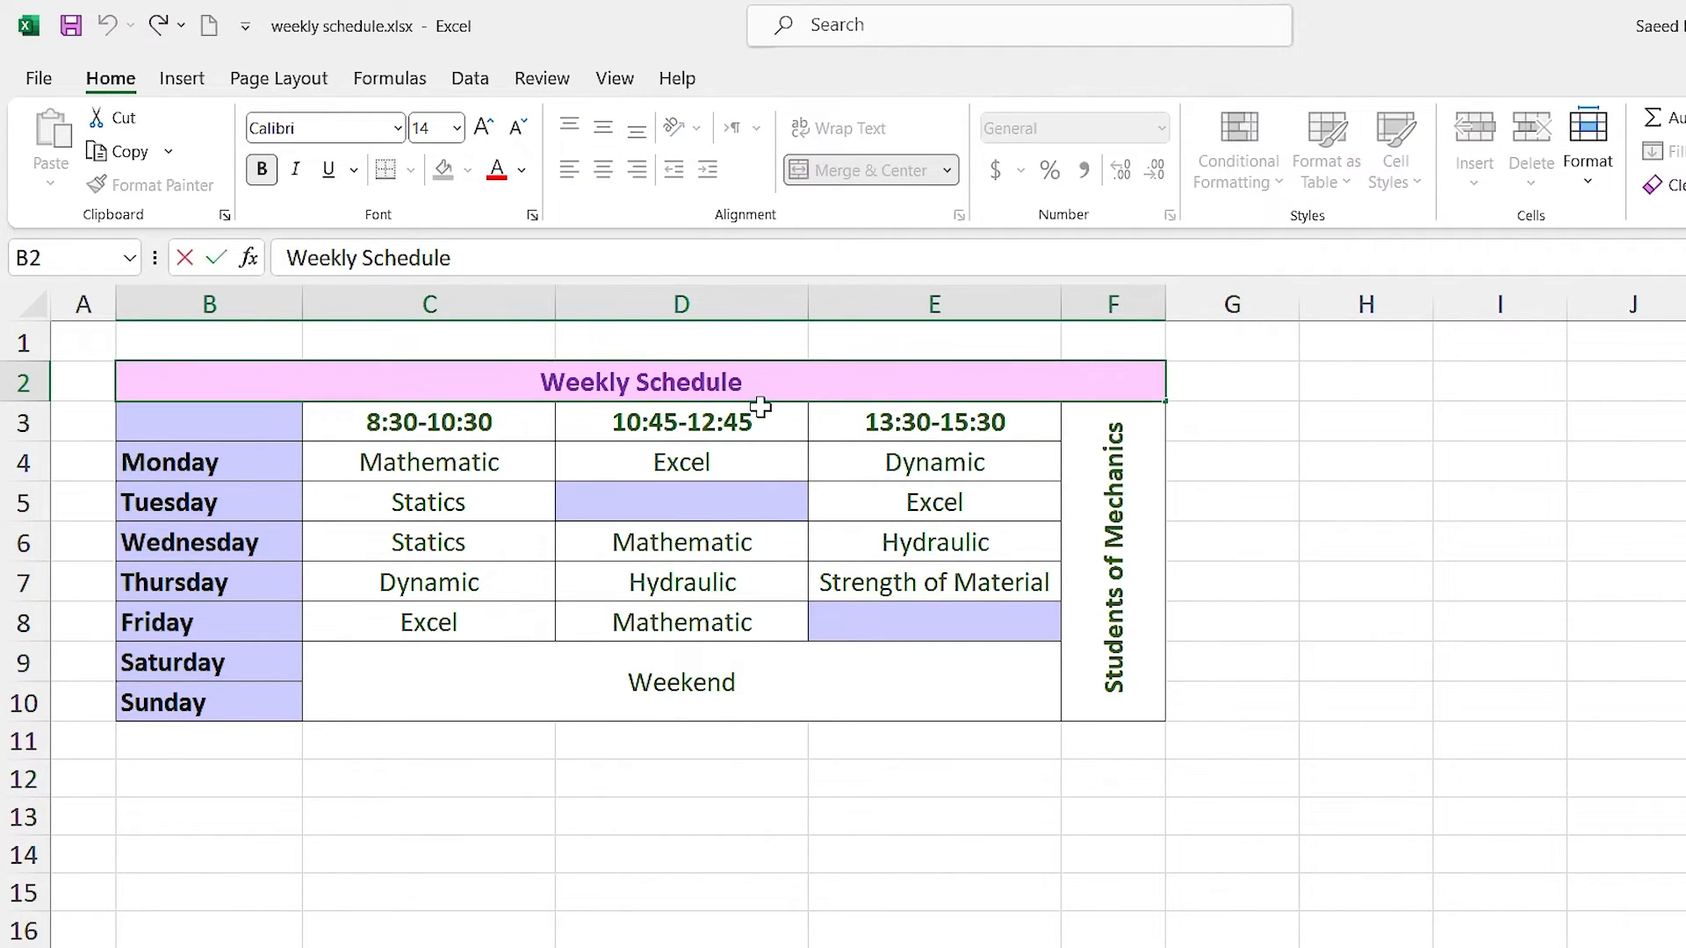
pyautogui.write('Schedule')
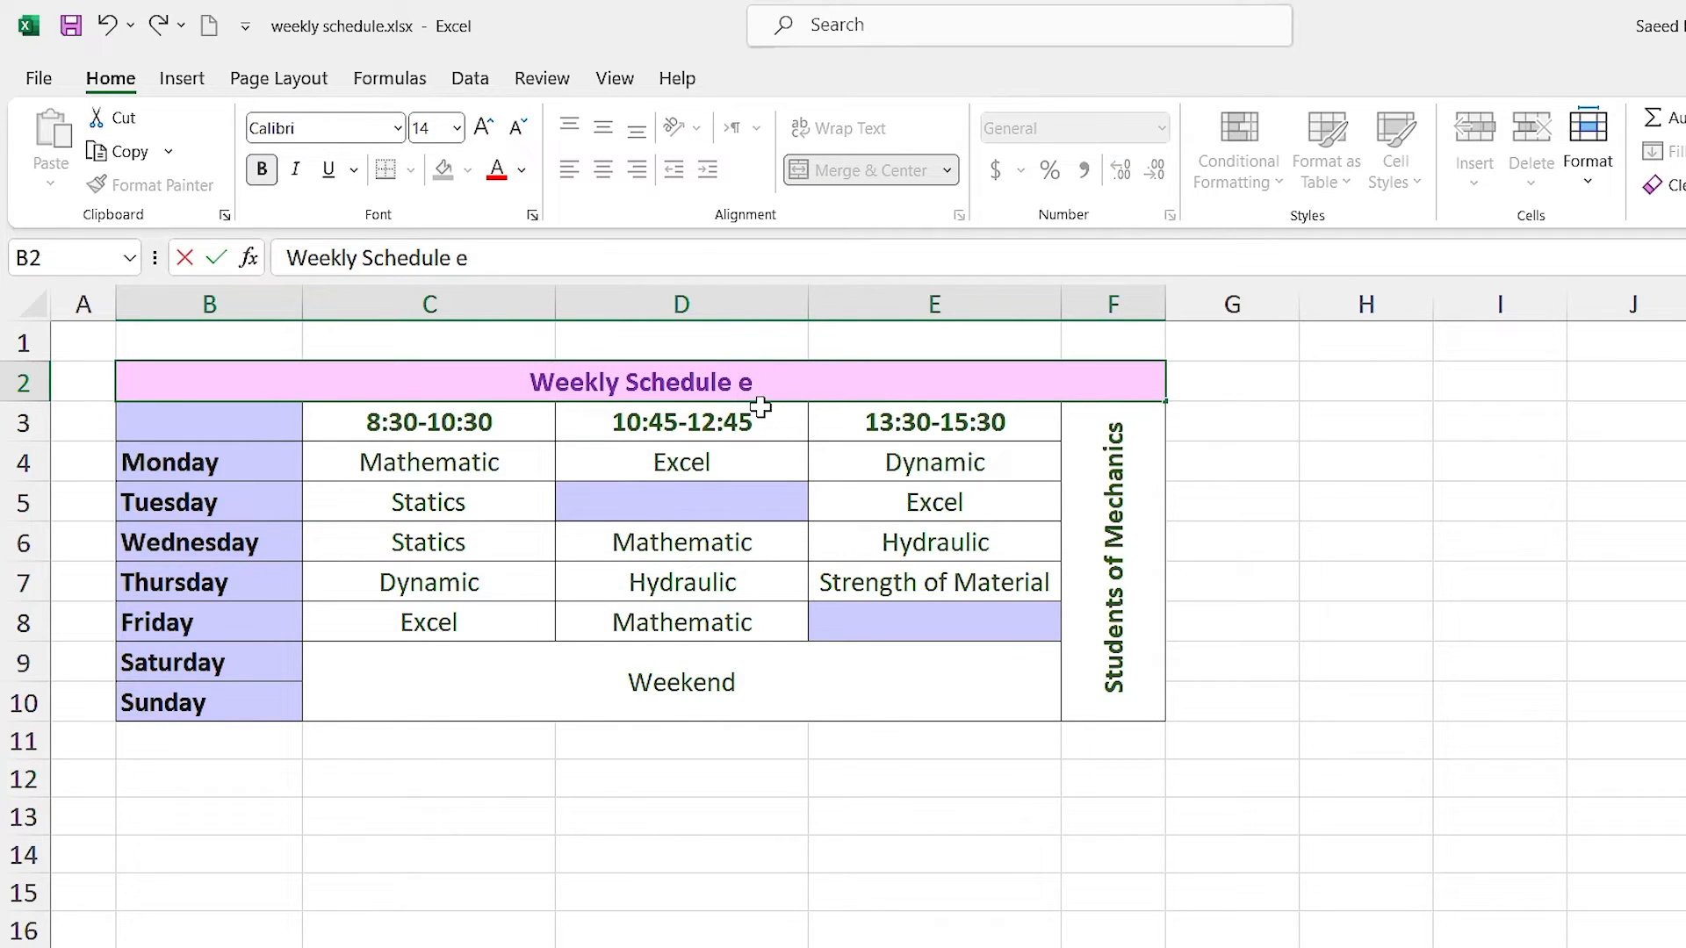
pyautogui.write(' Edited')
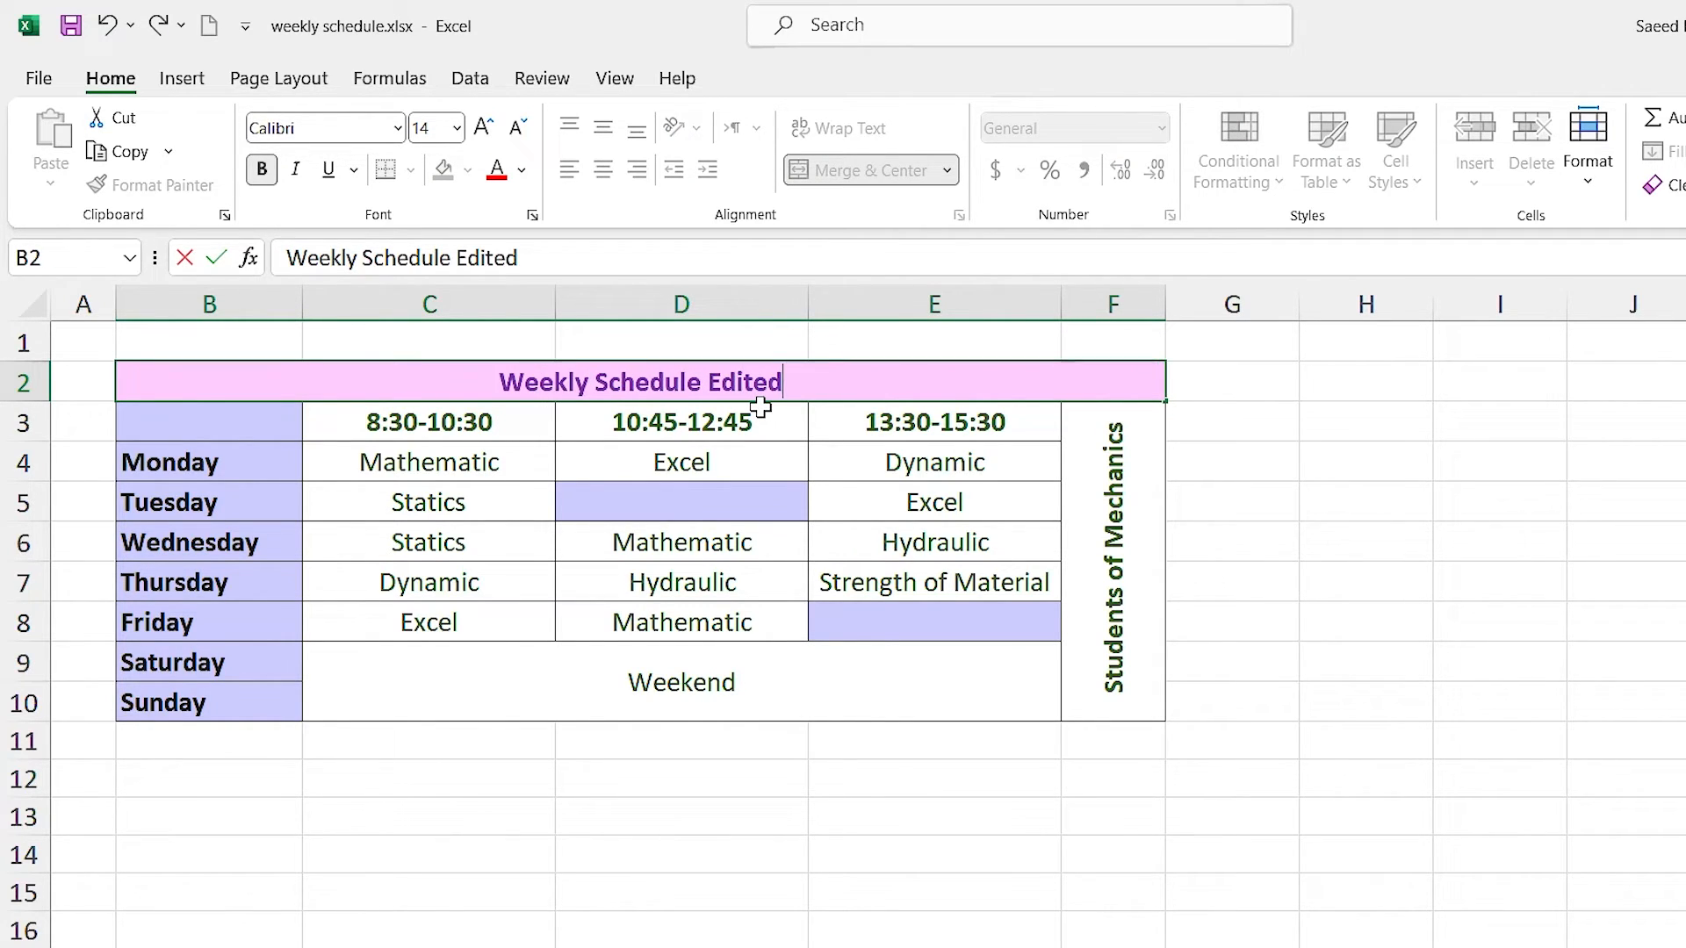
pyautogui.press('Return')
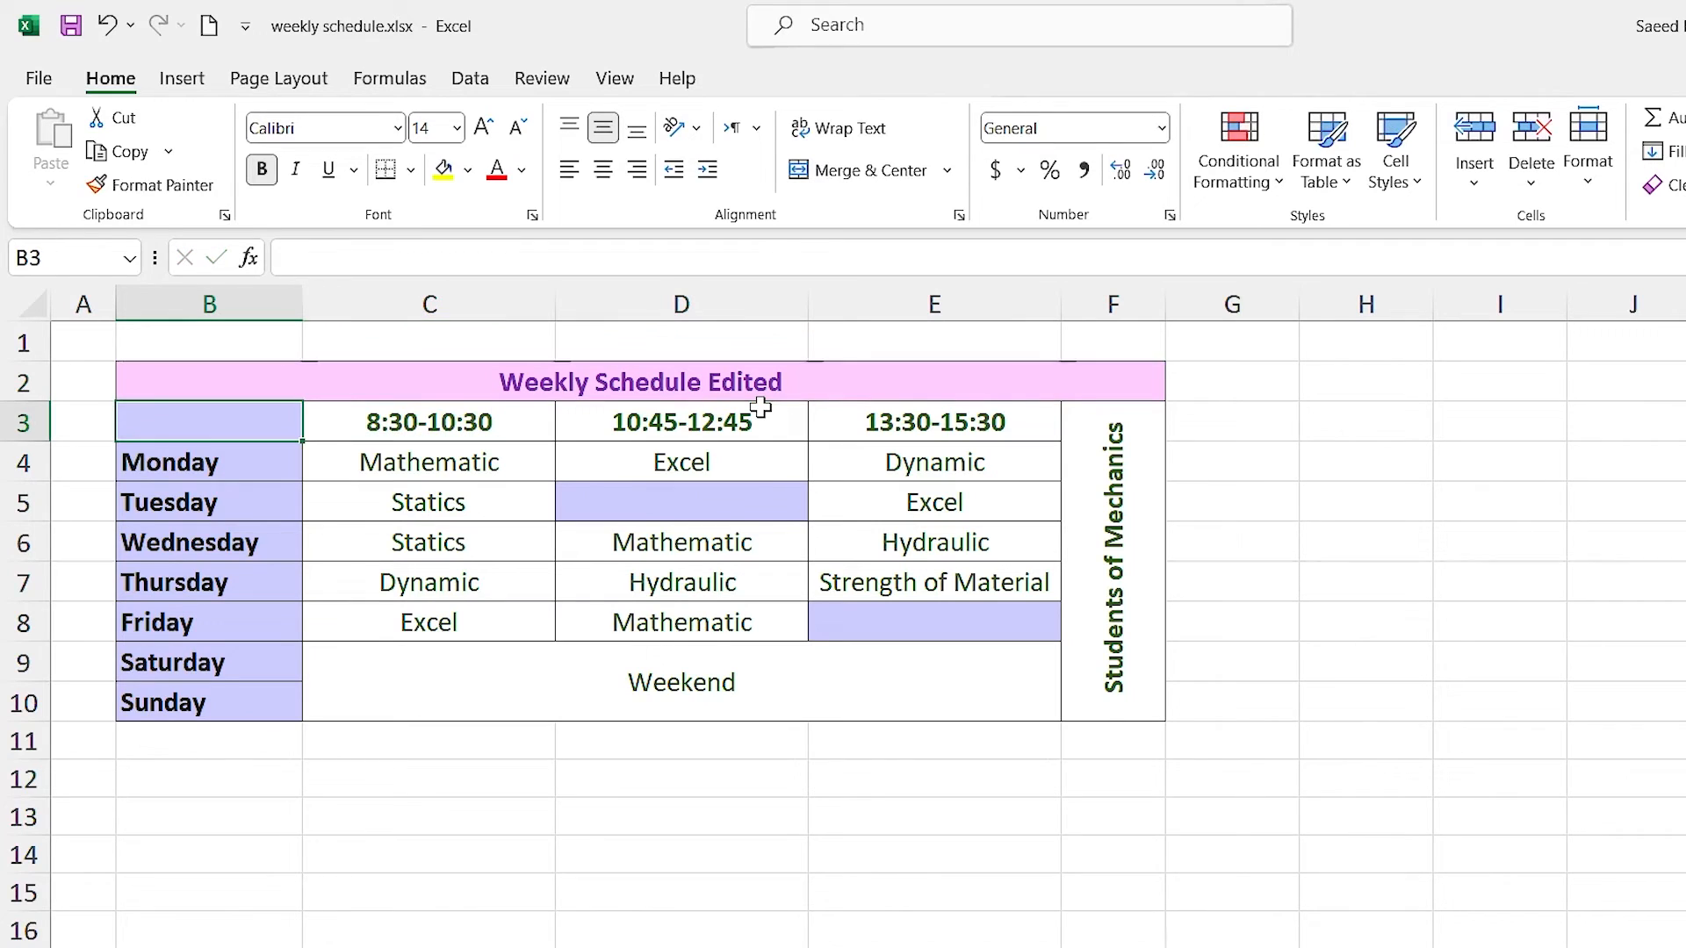
# Format the weekday column B3:B10 with a dark green fill and white text
pyautogui.moveTo(218, 421); pyautogui.dragTo(239, 694)
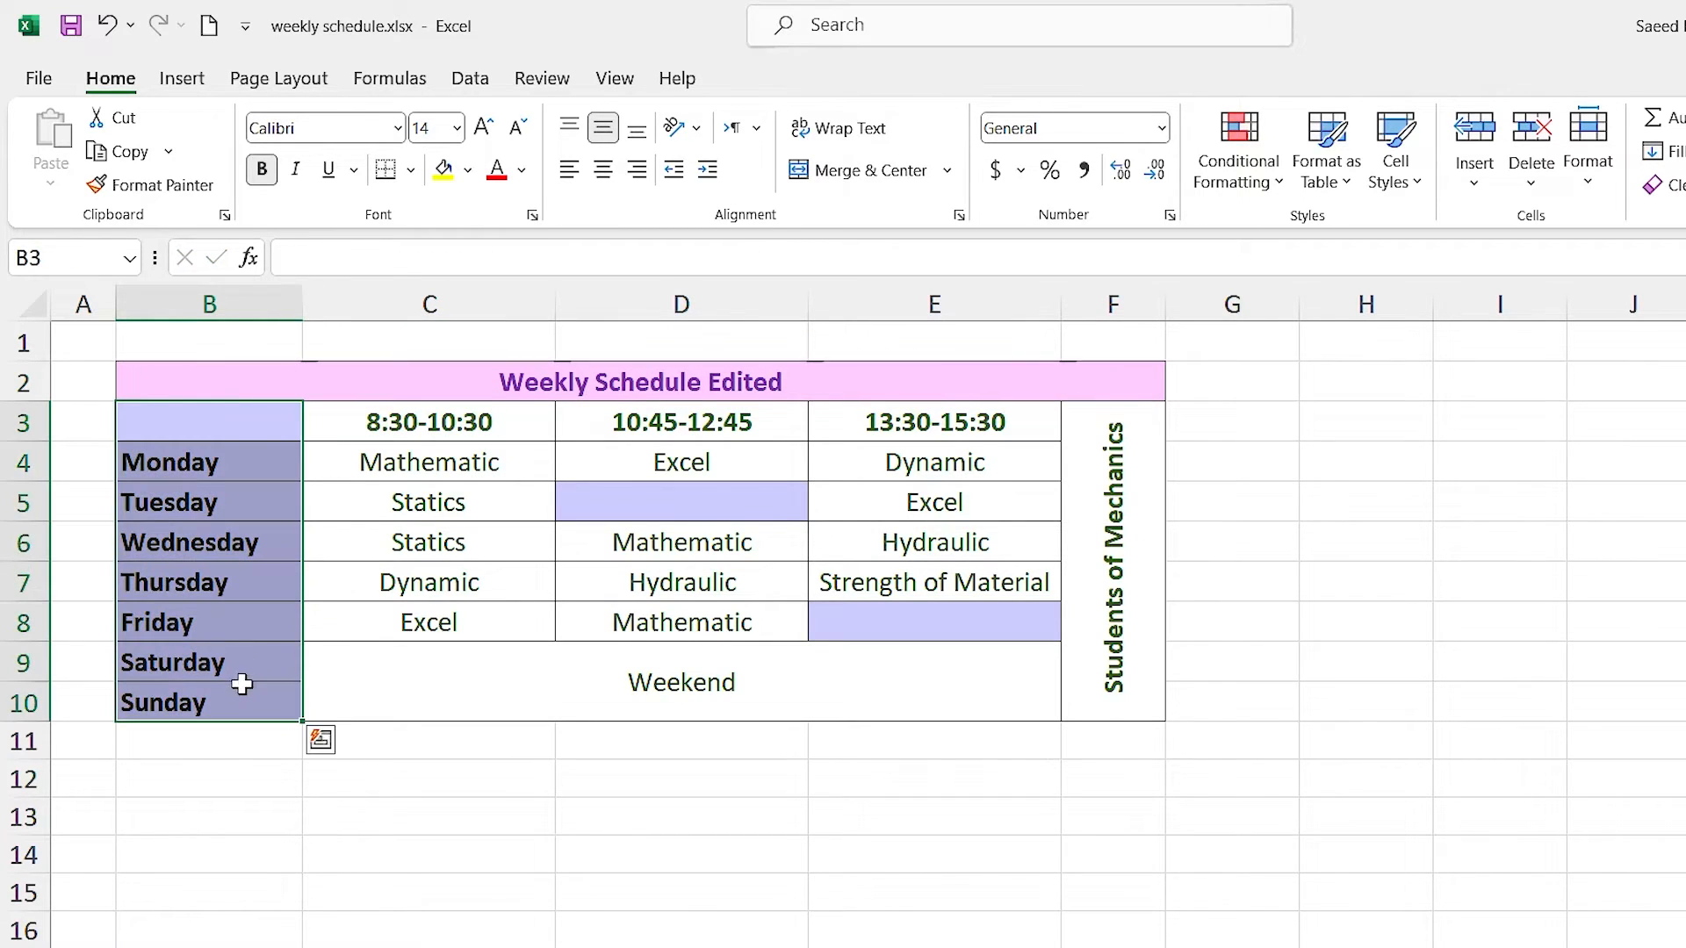
pyautogui.click(467, 170)
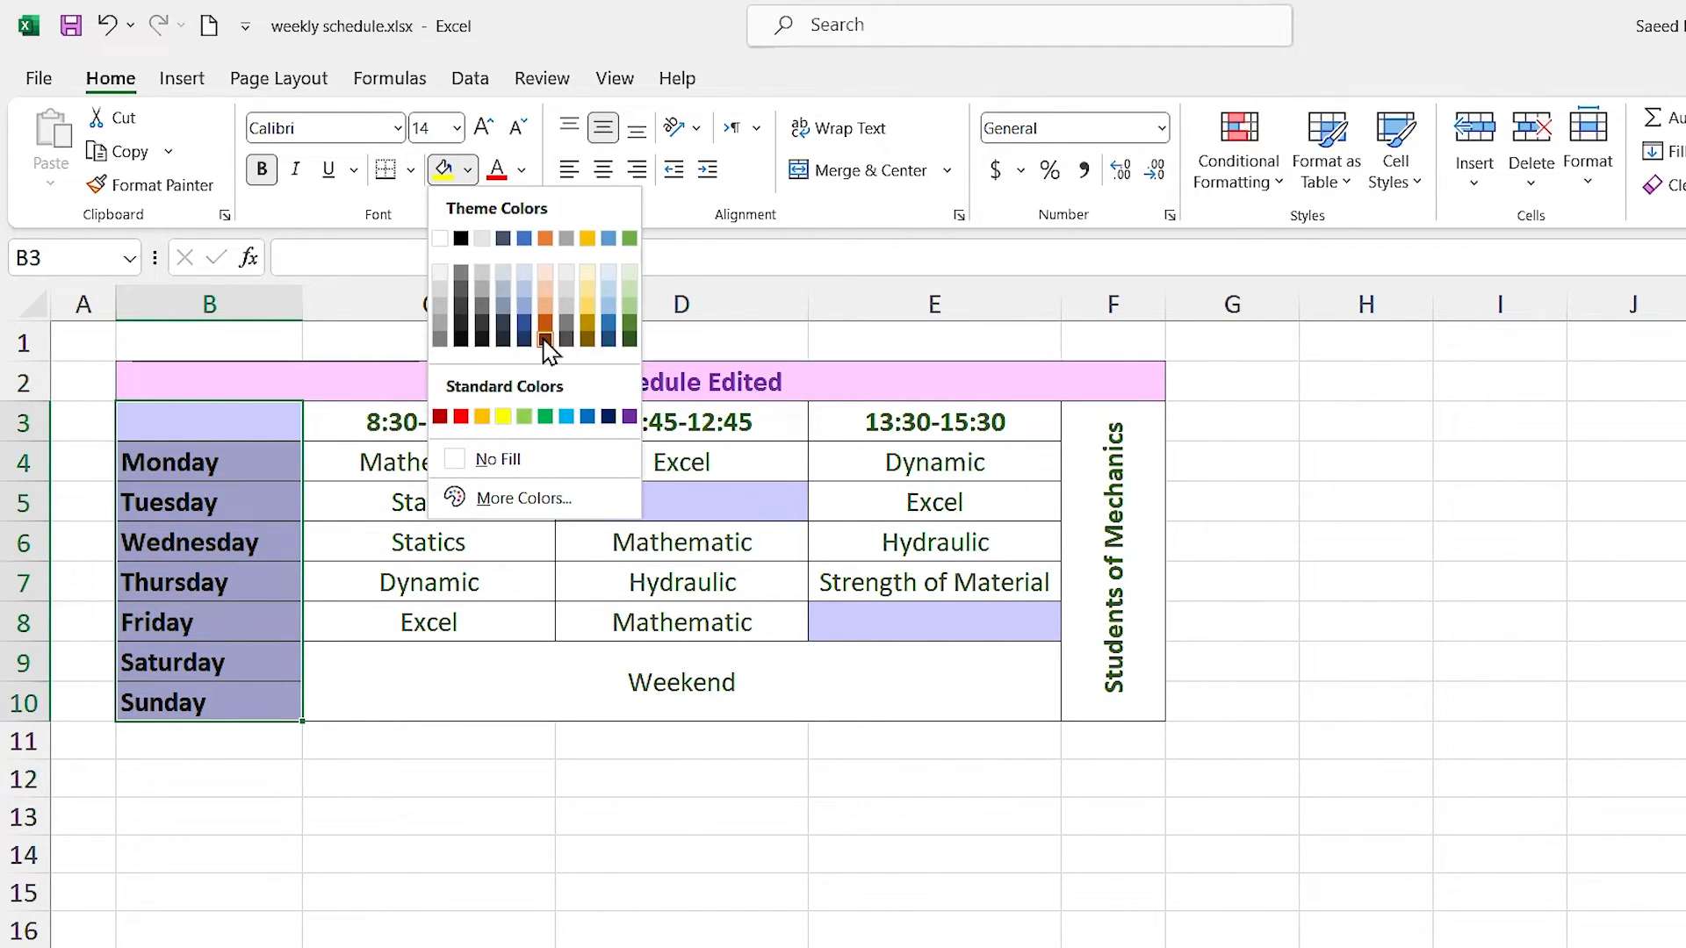
pyautogui.click(629, 352)
pyautogui.click(521, 170)
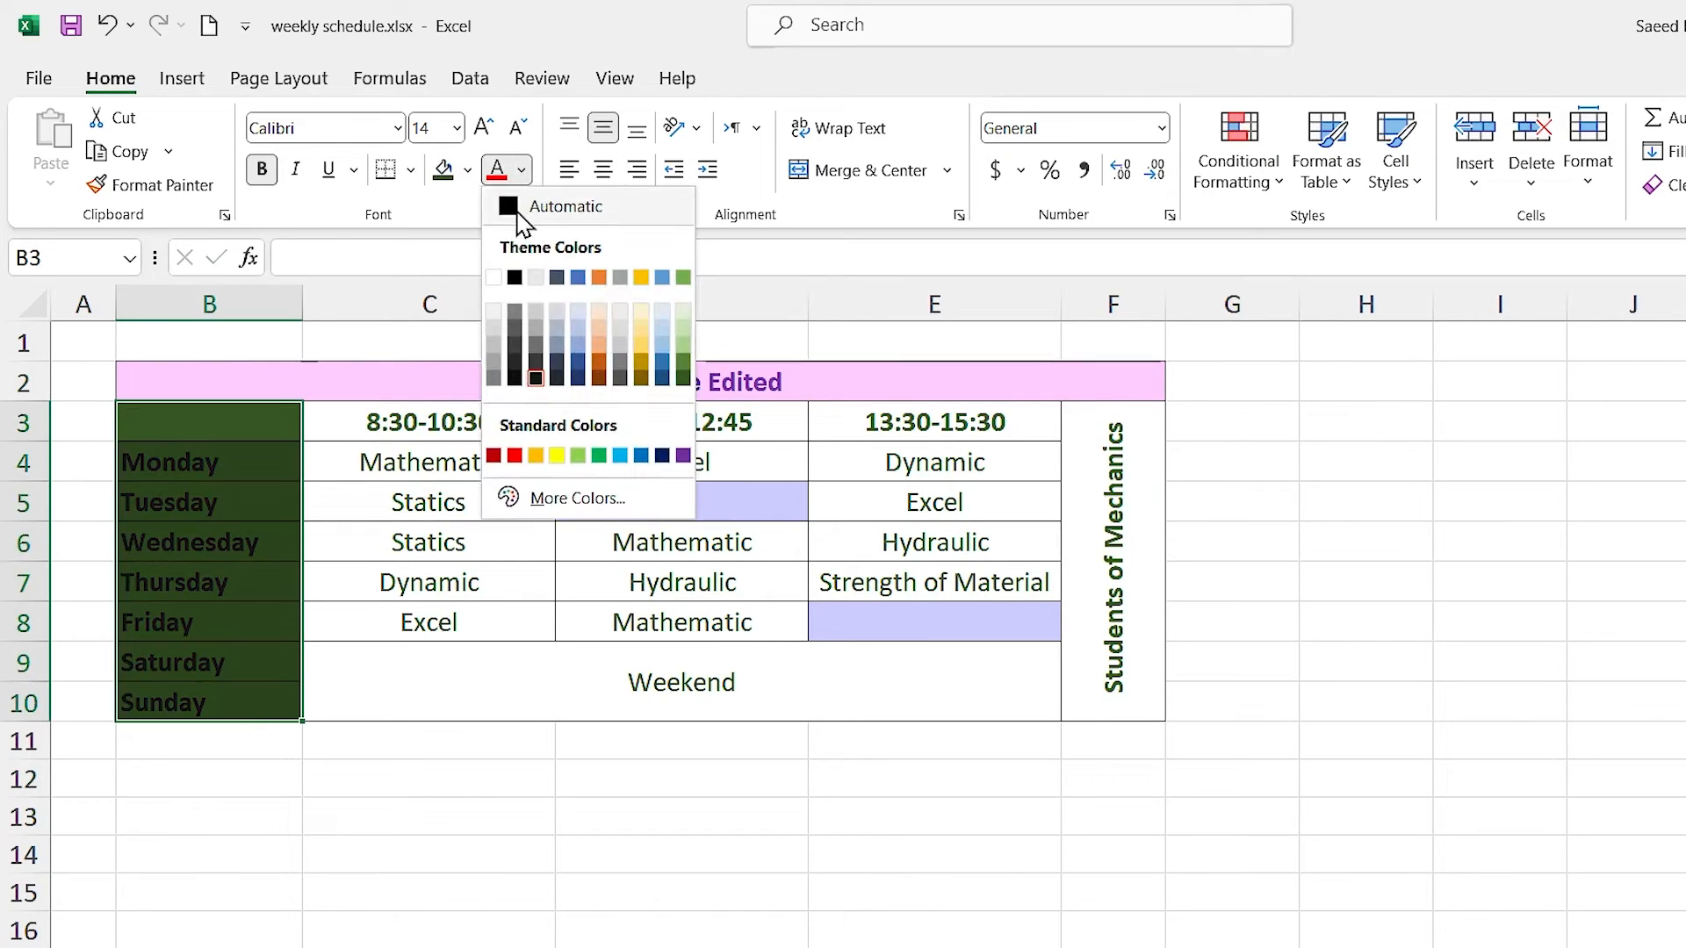
pyautogui.click(510, 277)
# Apply the same dark green fill and white font color to the title row and the blank cells D5 and E8
pyautogui.click(838, 613)
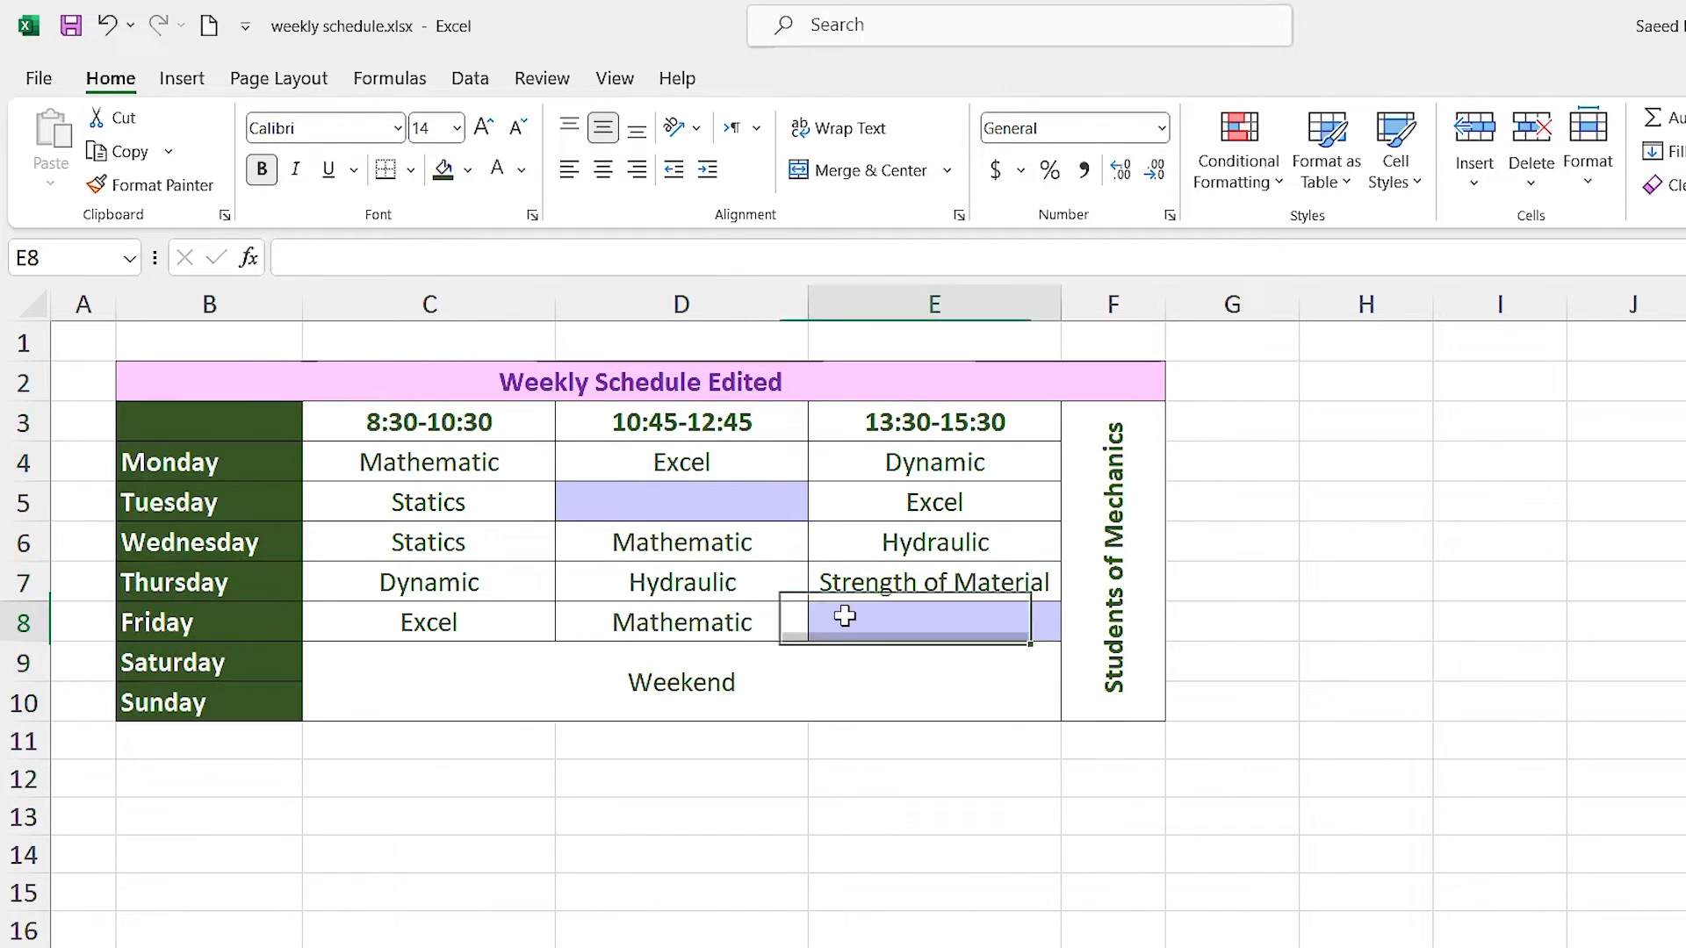
pyautogui.keyDown('ctrl'); pyautogui.click(728, 506); pyautogui.keyUp('ctrl')
pyautogui.click(801, 377)
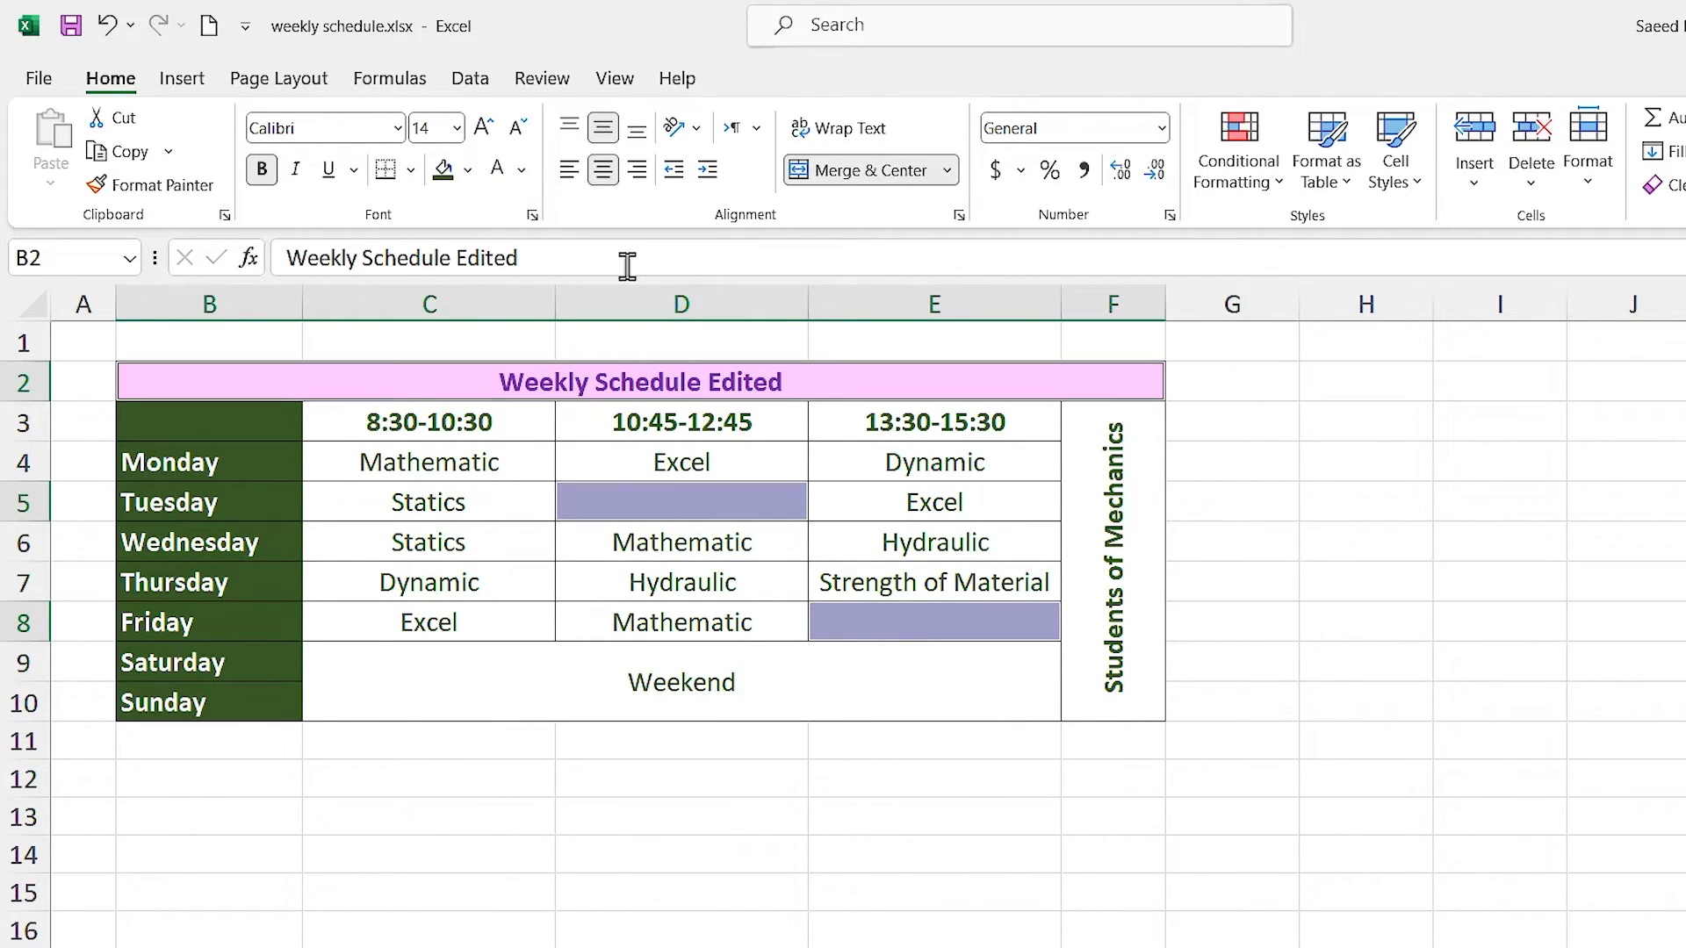
pyautogui.click(443, 173)
pyautogui.click(497, 170)
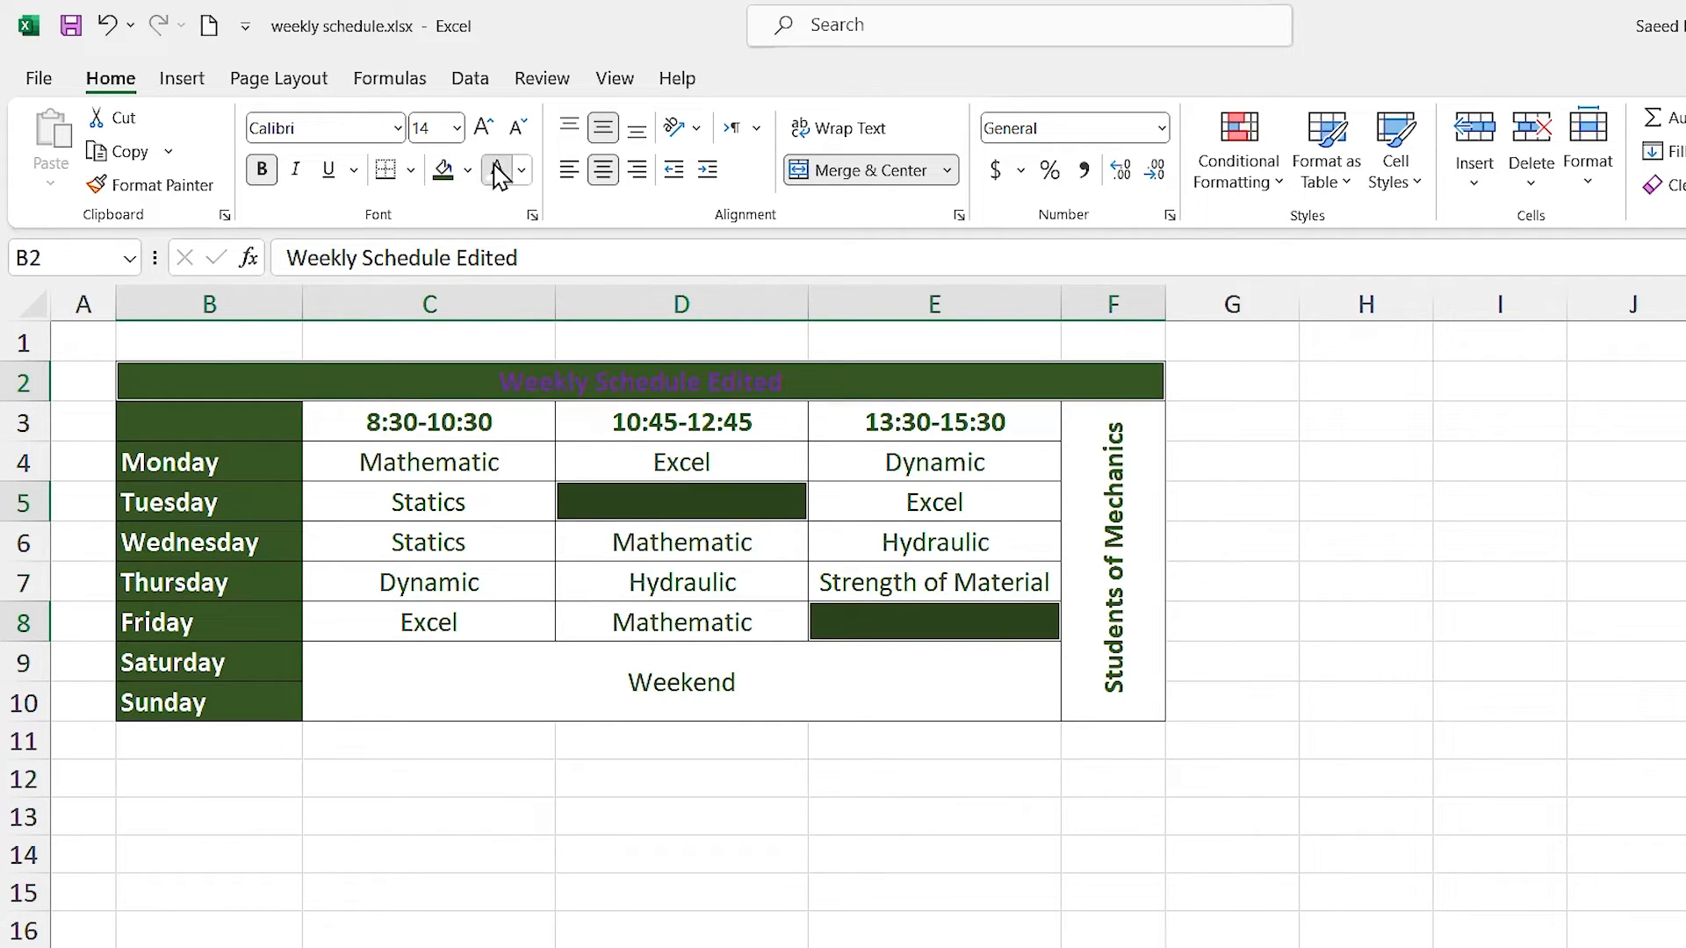
pyautogui.click(451, 817)
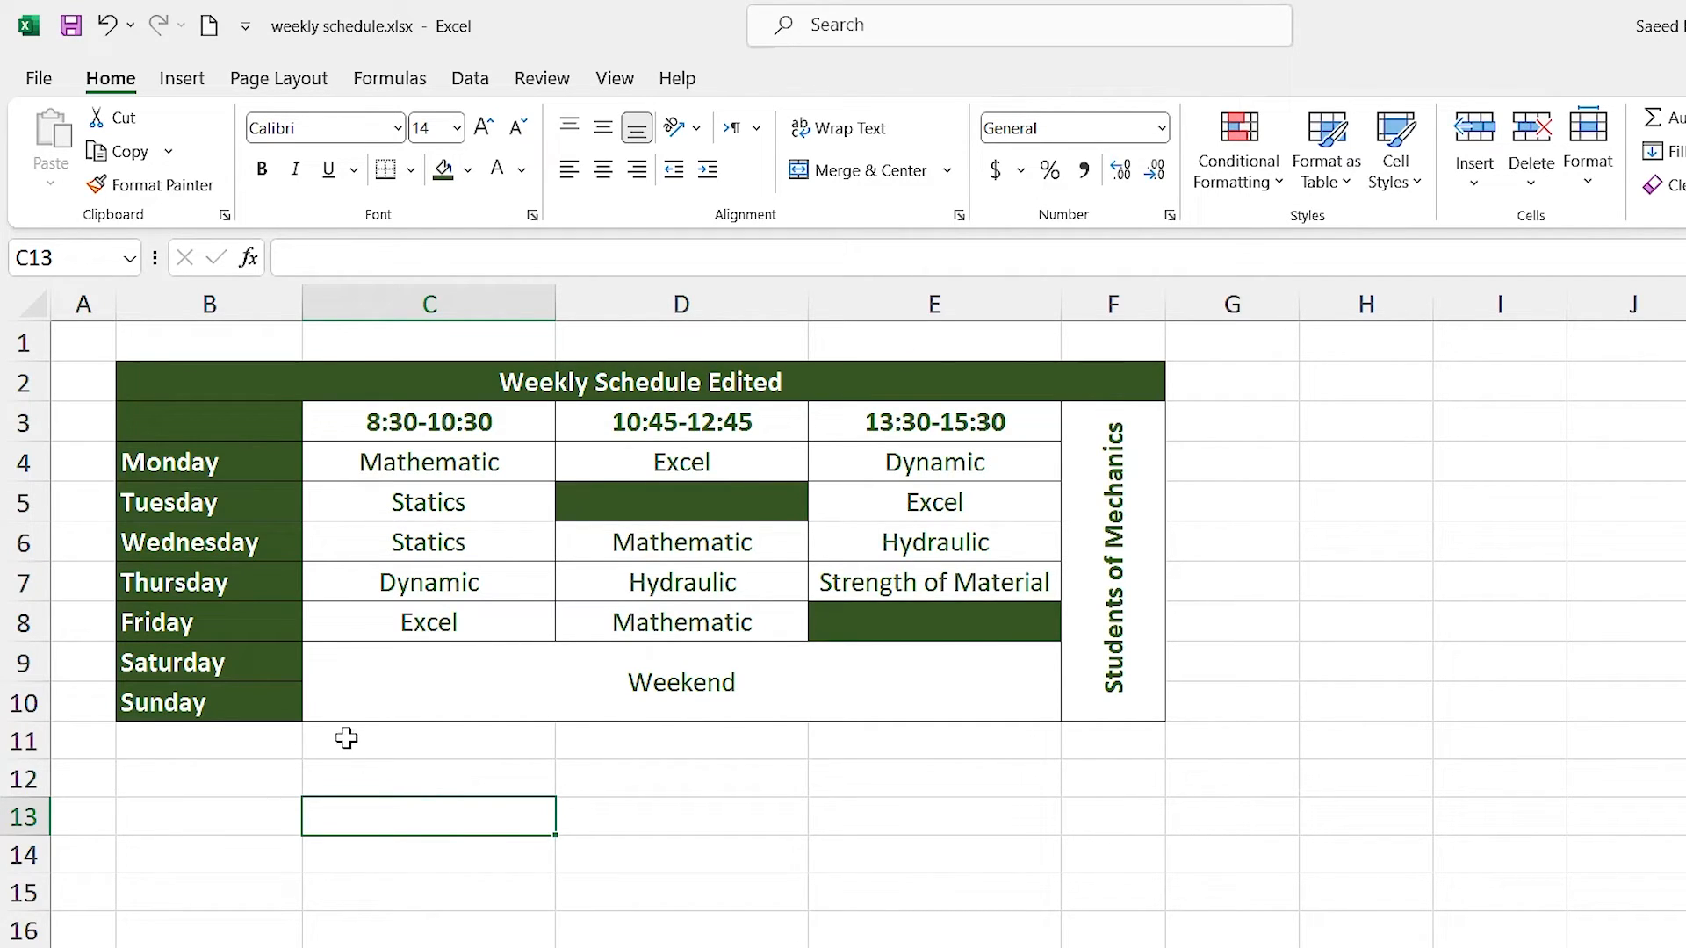
# Save a separate copy of the workbook on the Desktop as "weekly schedule edited"
pyautogui.click(39, 84)
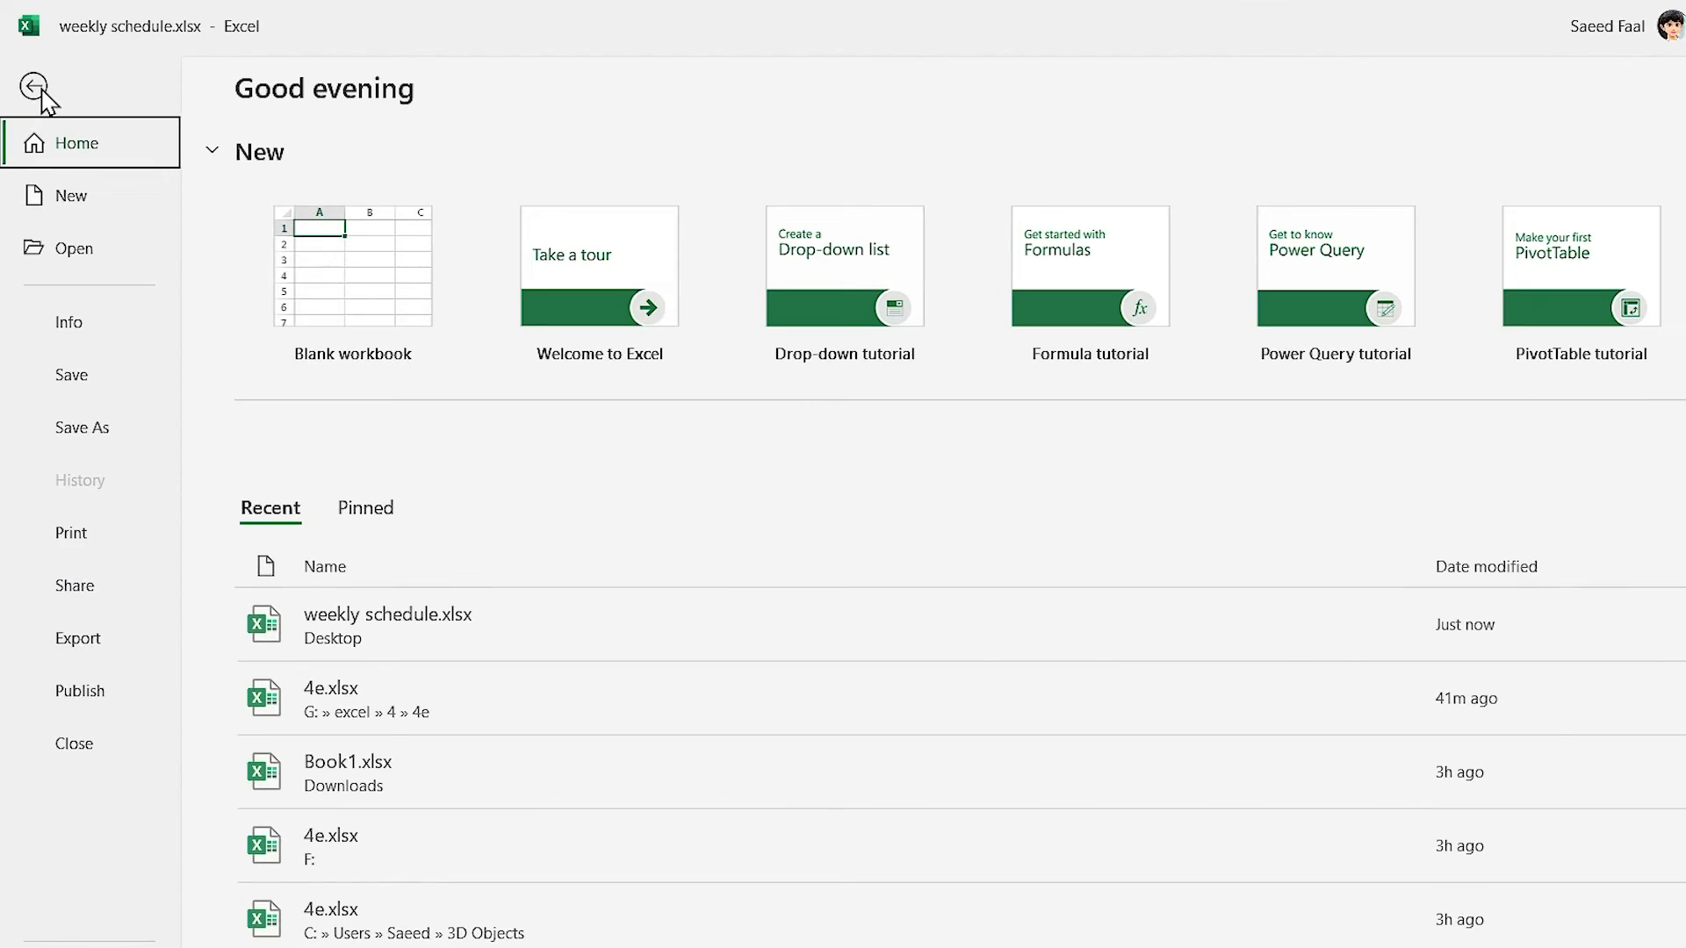
pyautogui.click(84, 430)
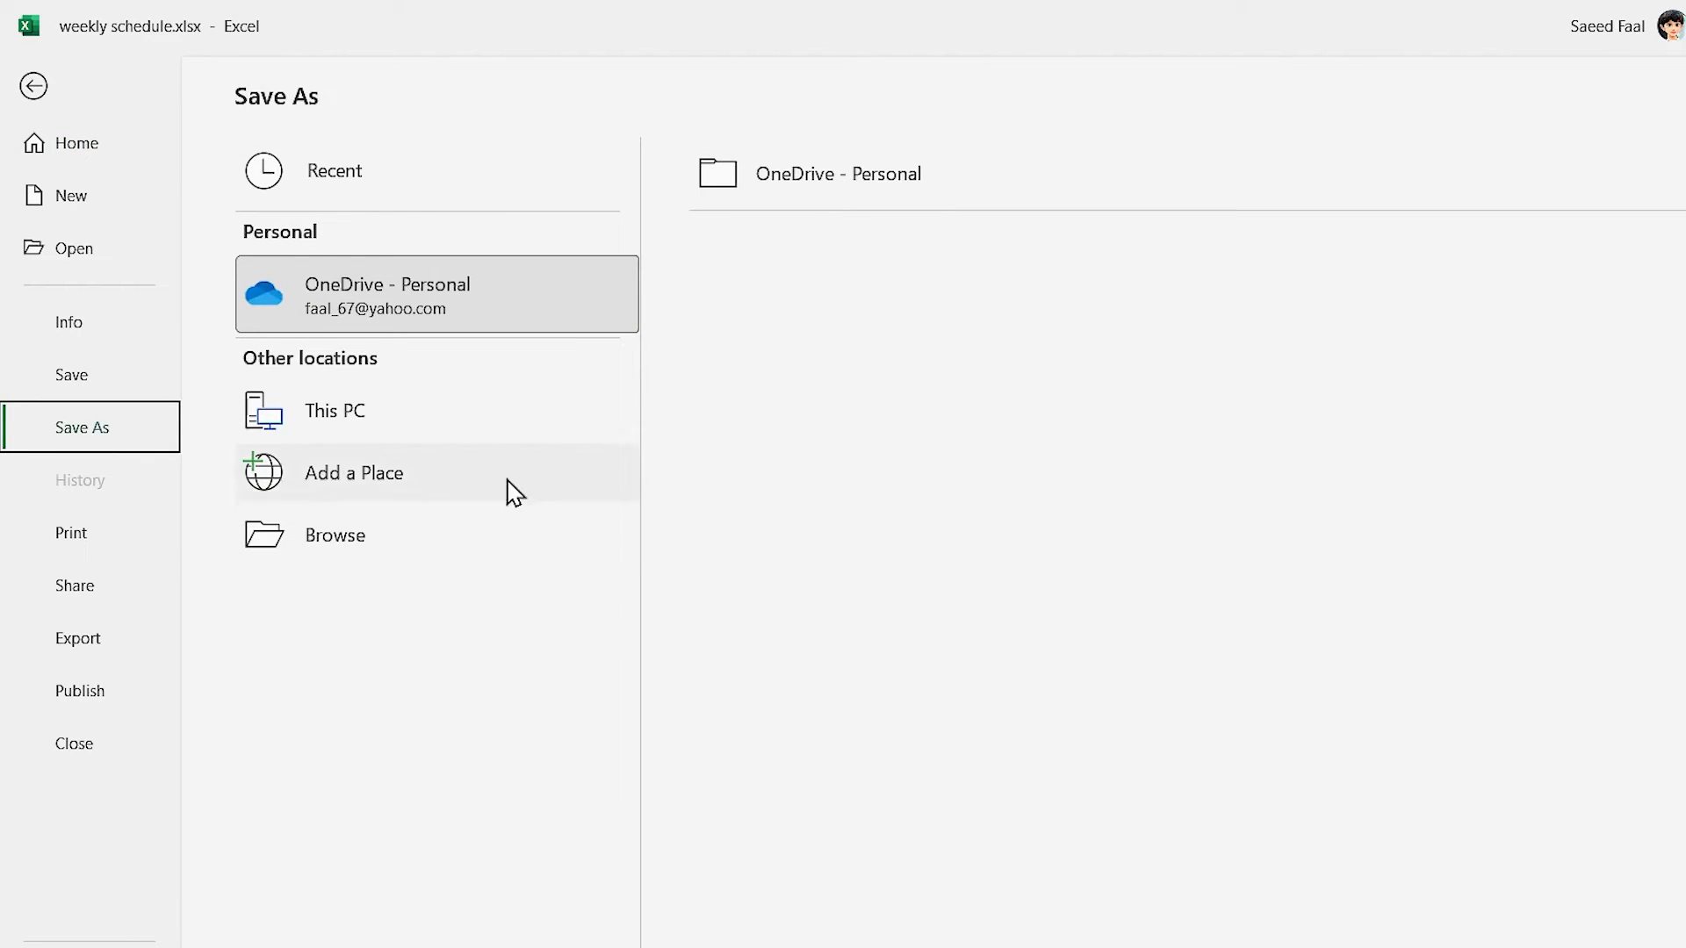
pyautogui.click(407, 428)
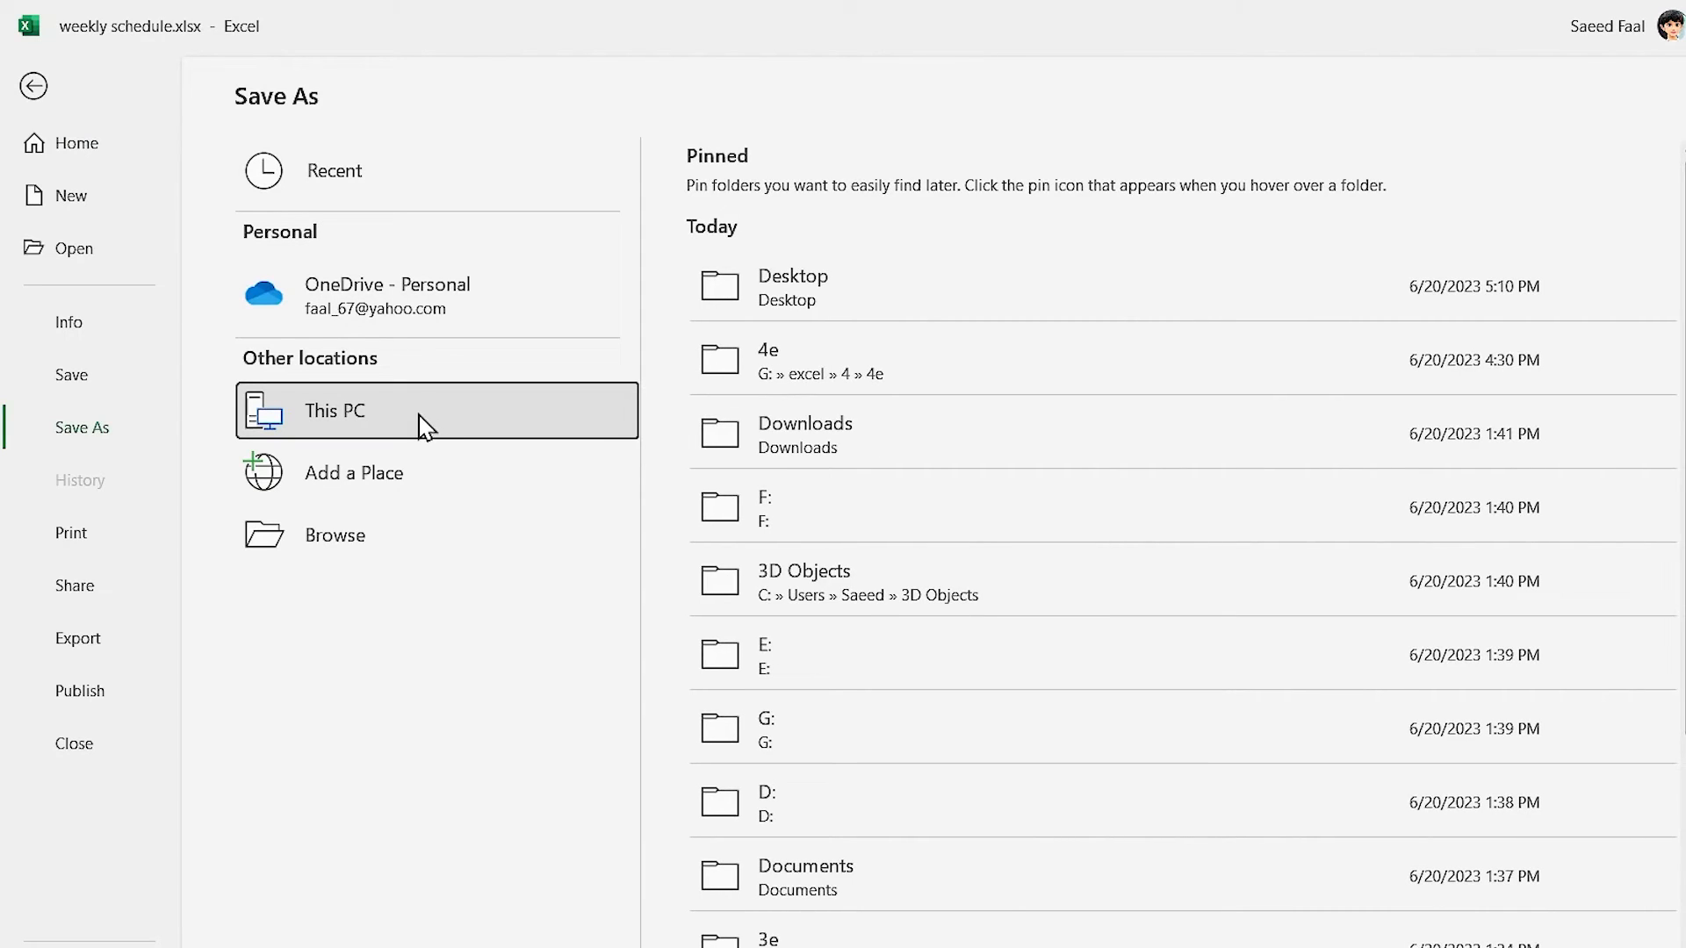
pyautogui.click(889, 301)
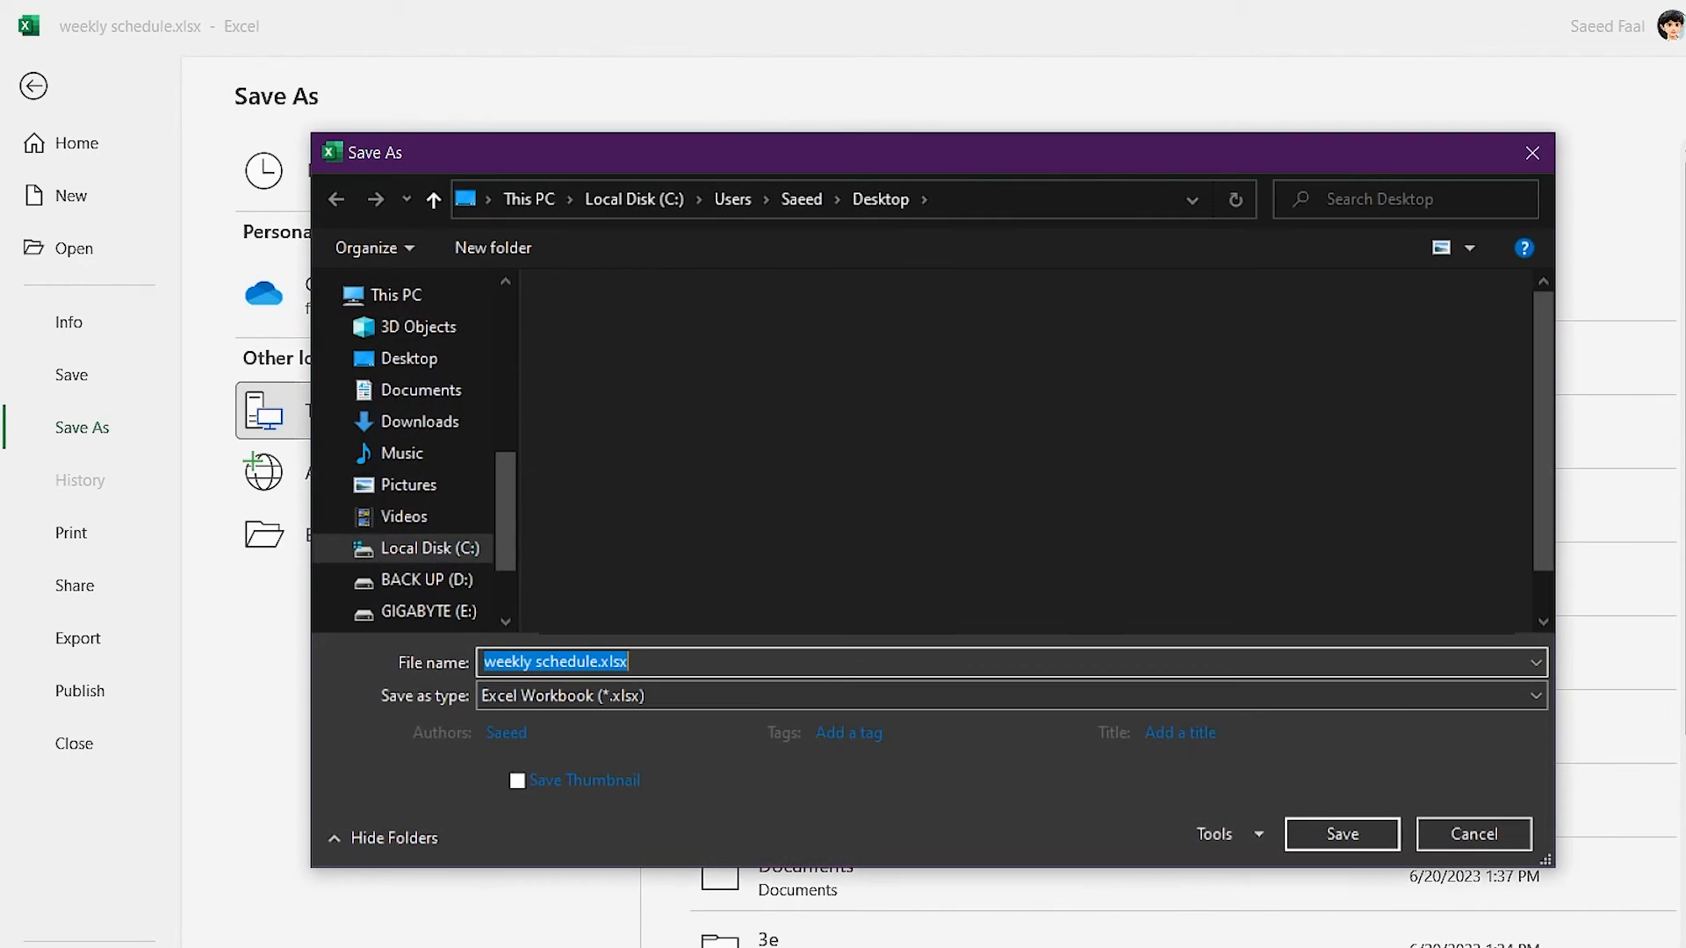
pyautogui.click(706, 661)
pyautogui.press('BackSpace')
pyautogui.press('BackSpace')
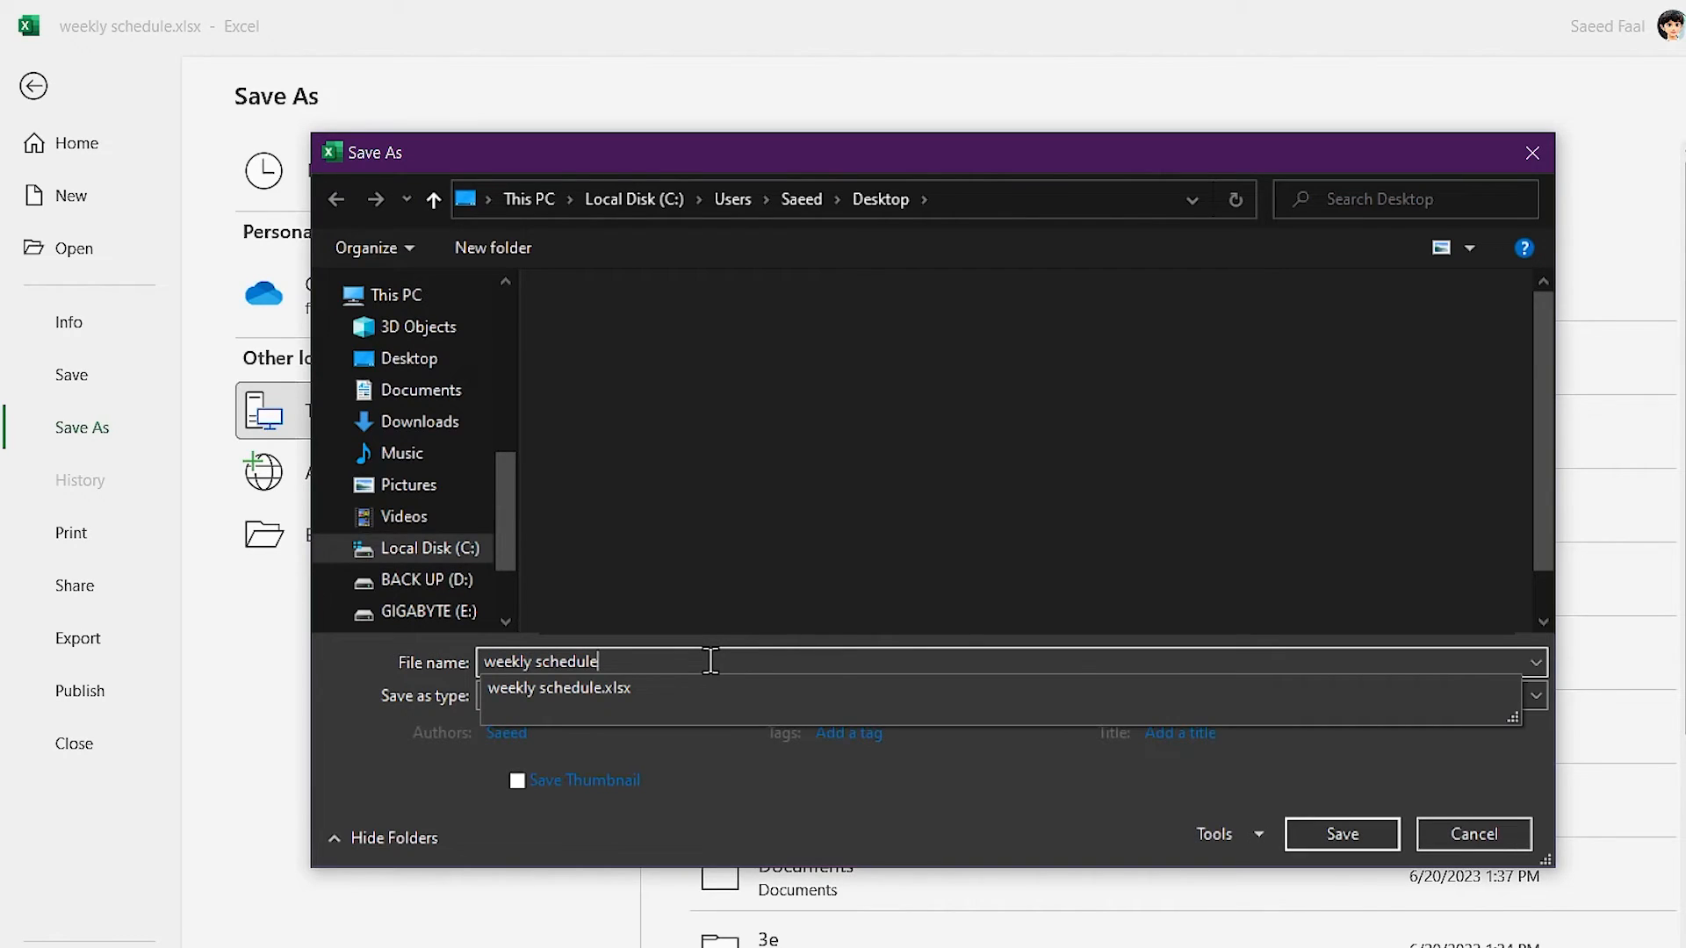
pyautogui.write('e')
pyautogui.write('d')
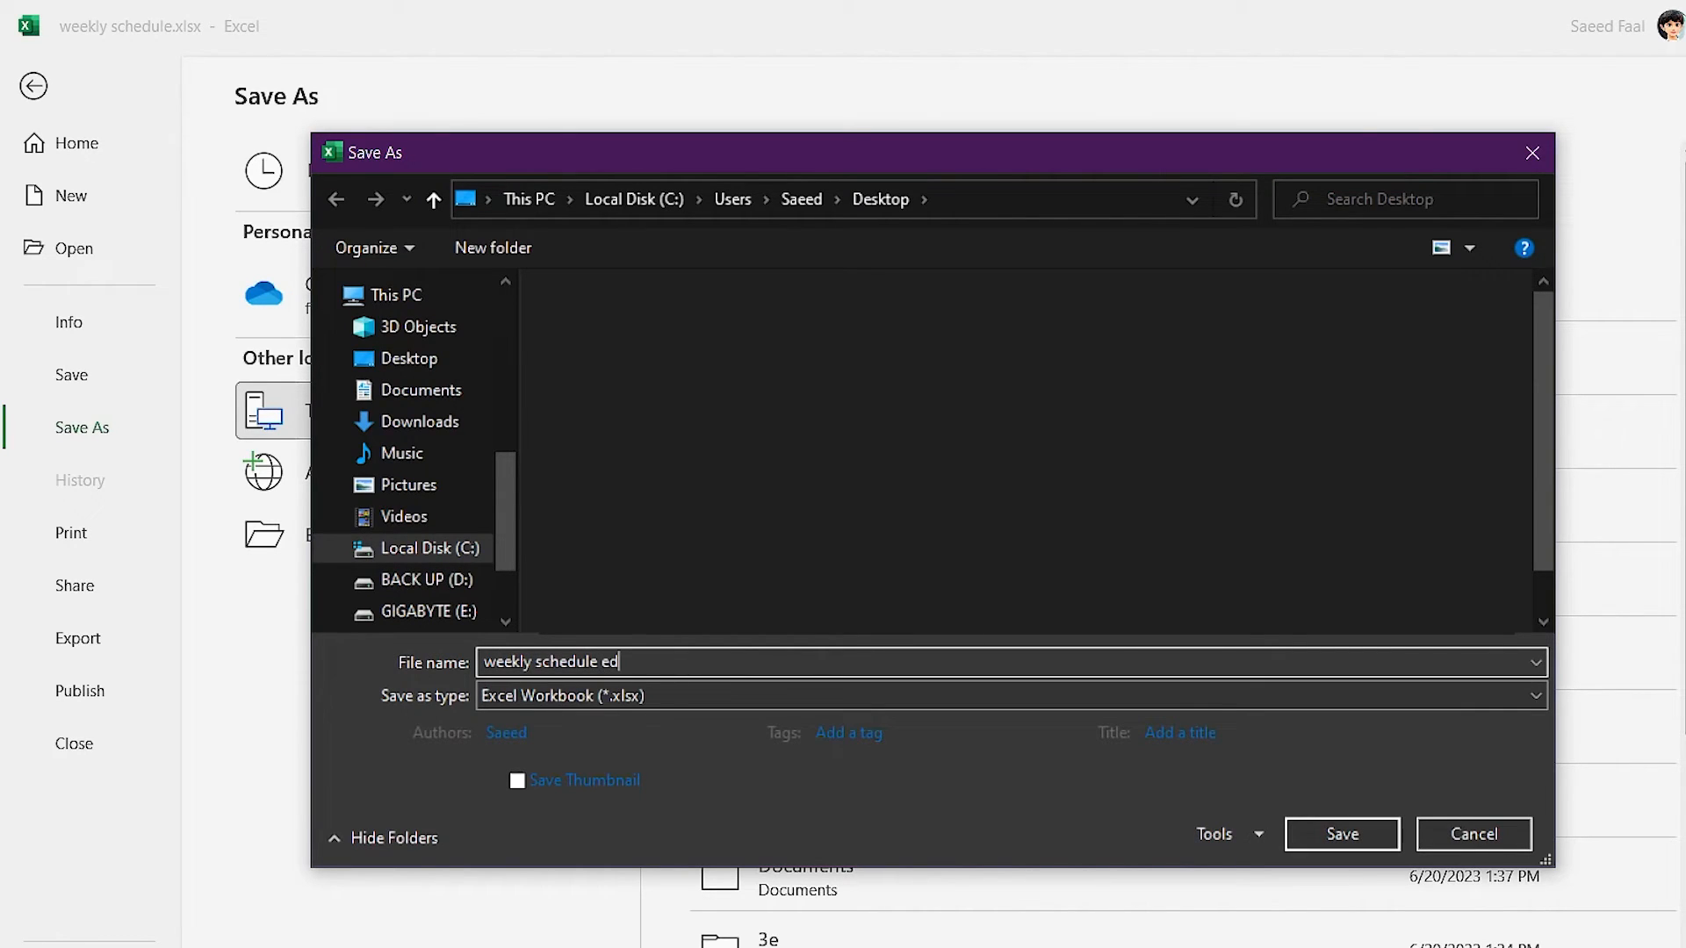
pyautogui.write('ited')
pyautogui.click(1361, 834)
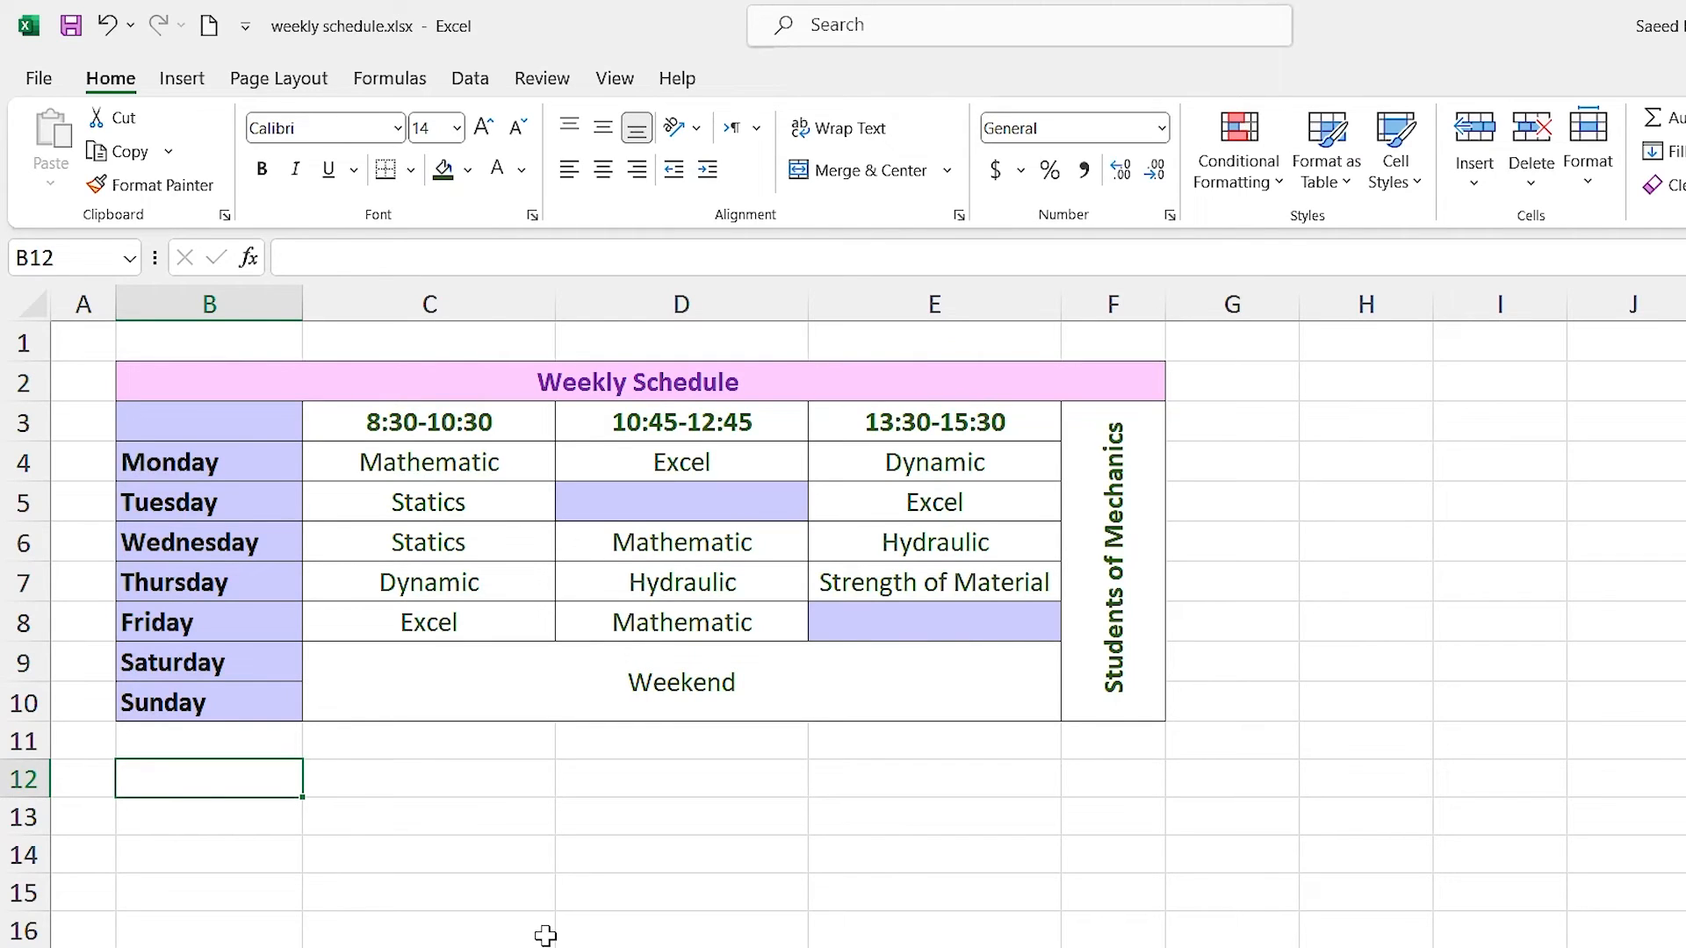
# Return to the "weekly schedule edited" workbook and give the merged "Students of Mechanics" cell the same dark green fill and white text
pyautogui.click(341, 947)
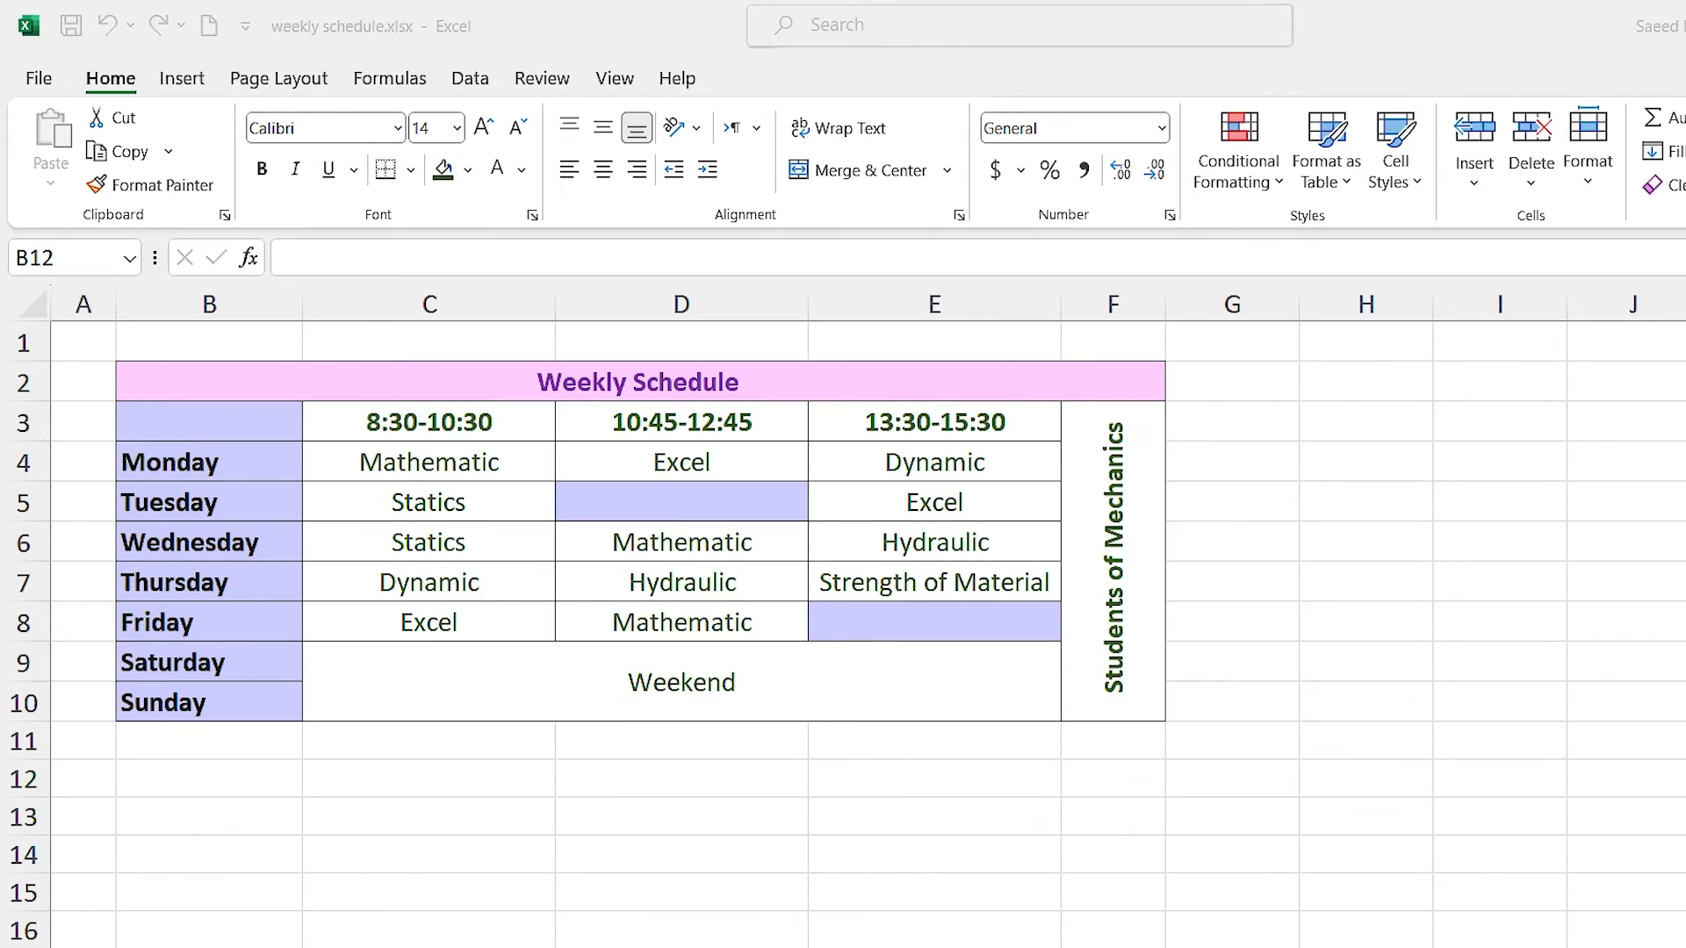
pyautogui.click(492, 946)
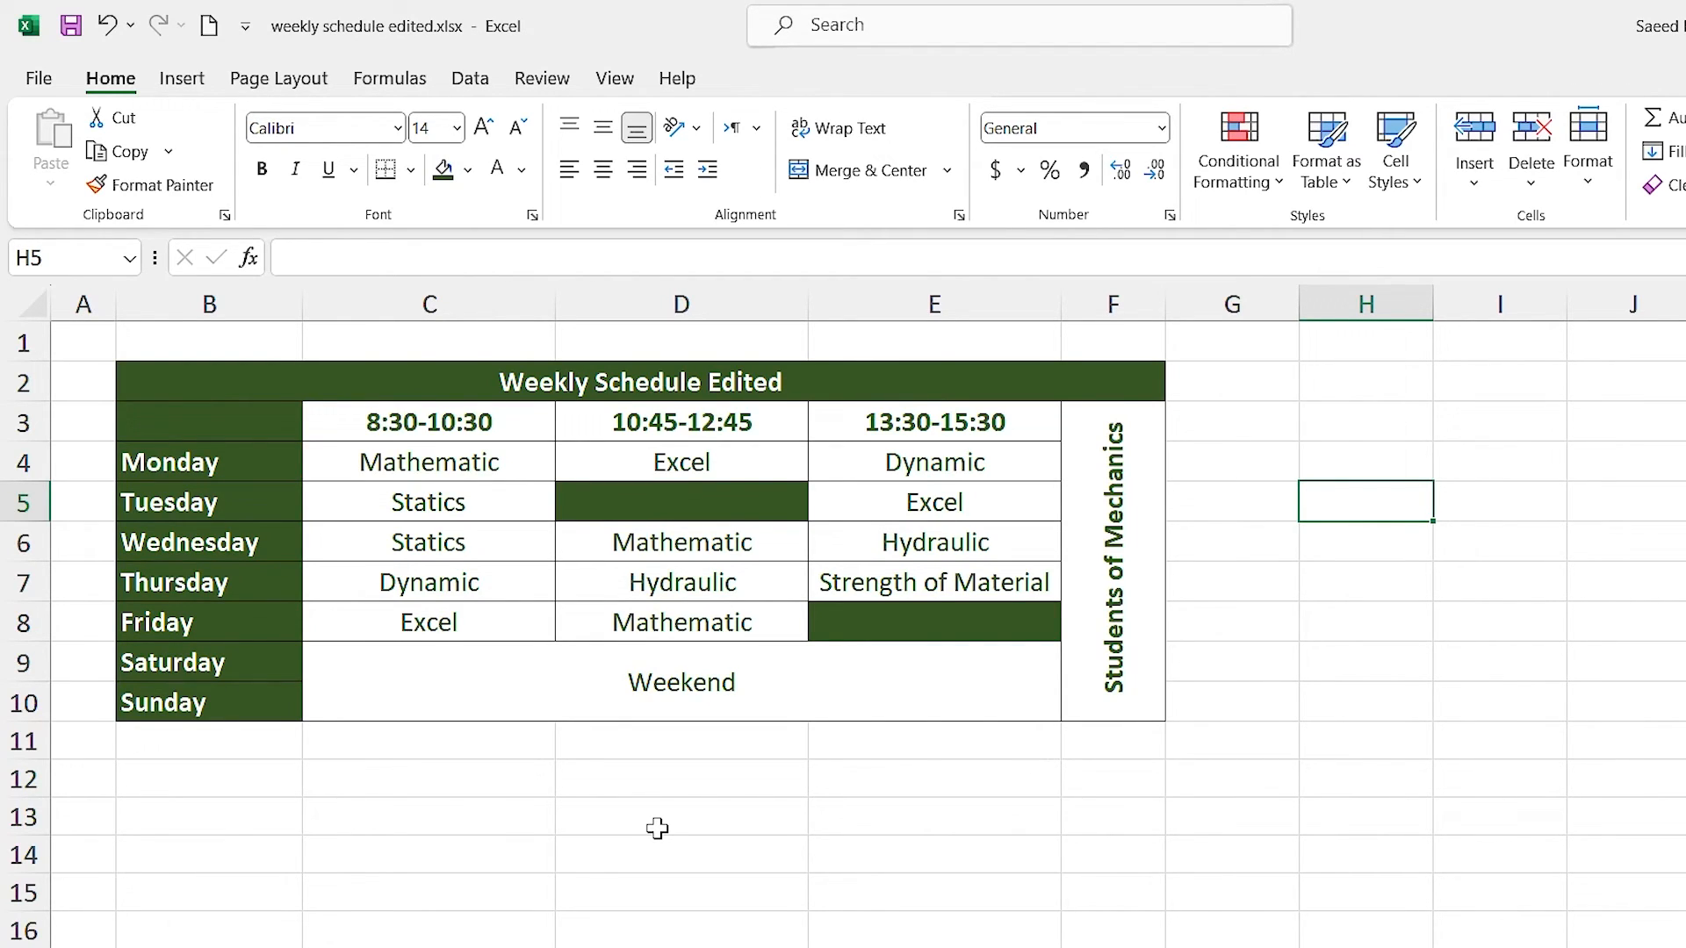
pyautogui.click(1086, 591)
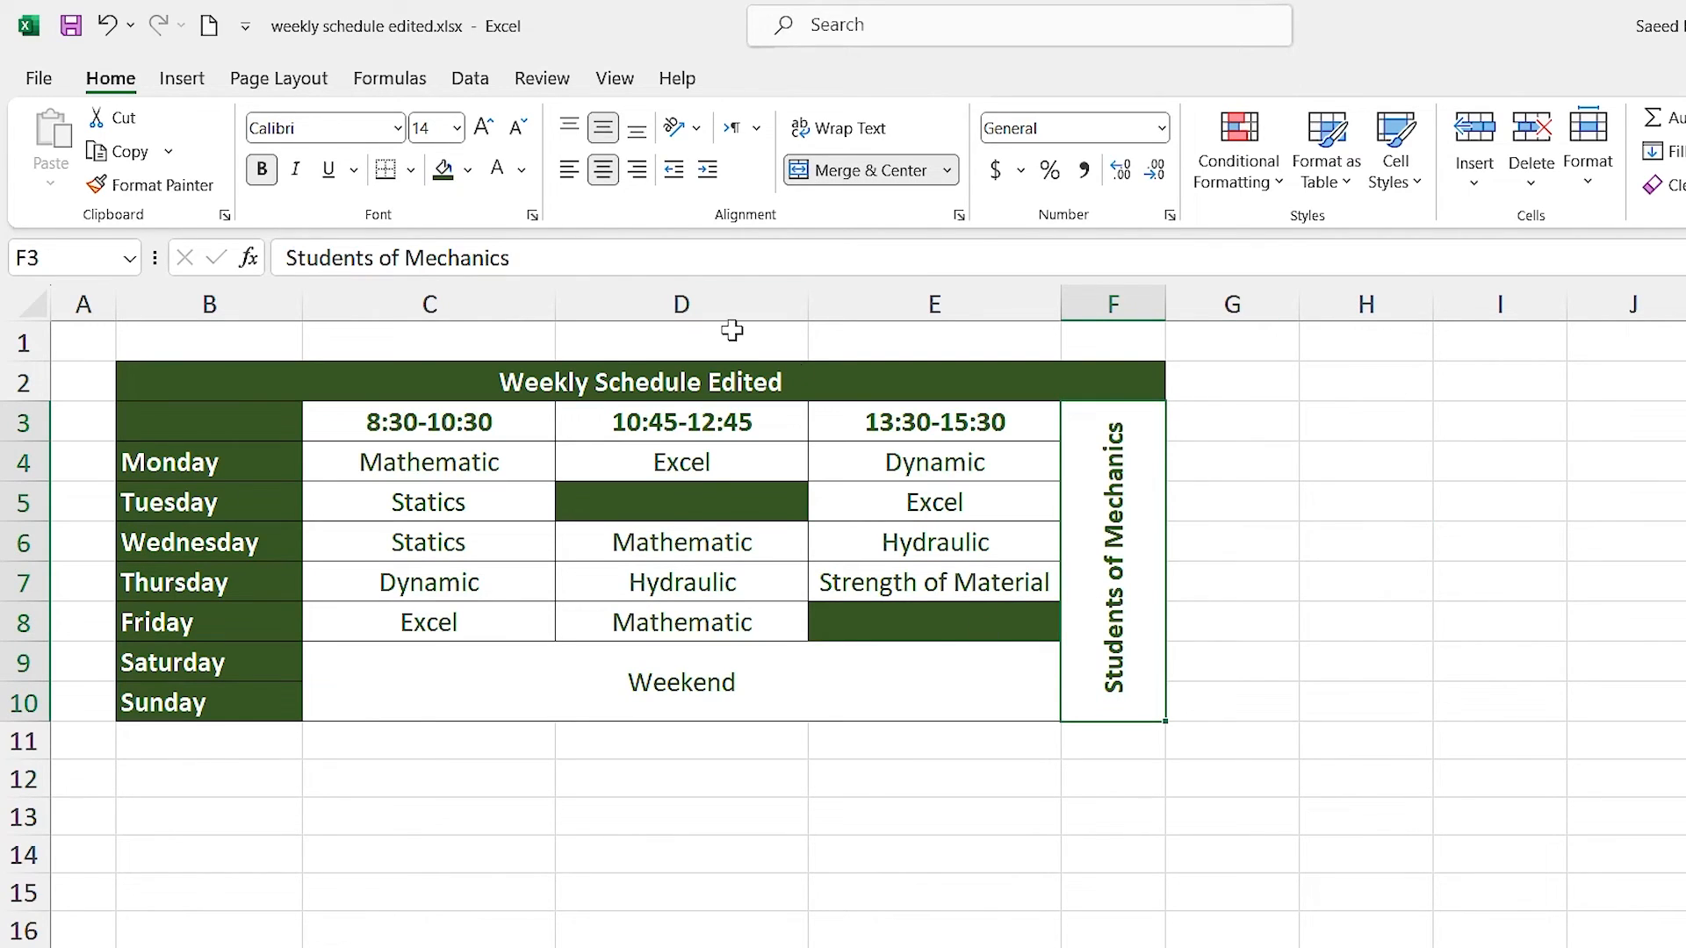
pyautogui.click(443, 168)
pyautogui.click(497, 168)
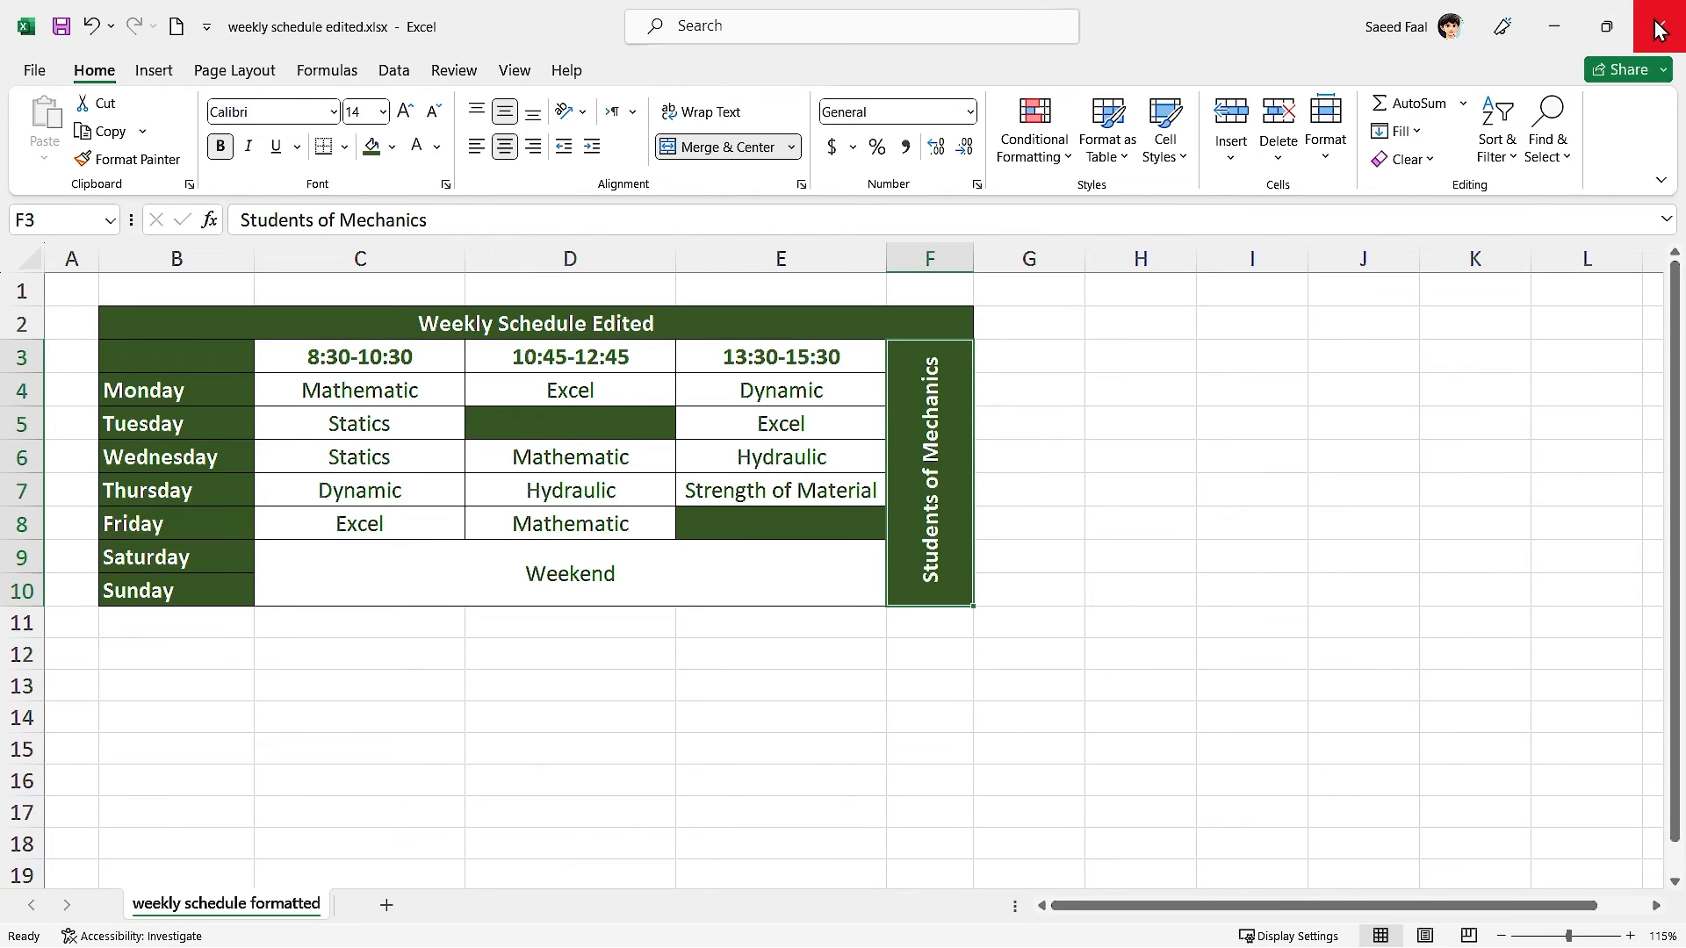
# Start closing the edited workbook, cancel at the save prompt, and start closing it again
pyautogui.click(1658, 29)
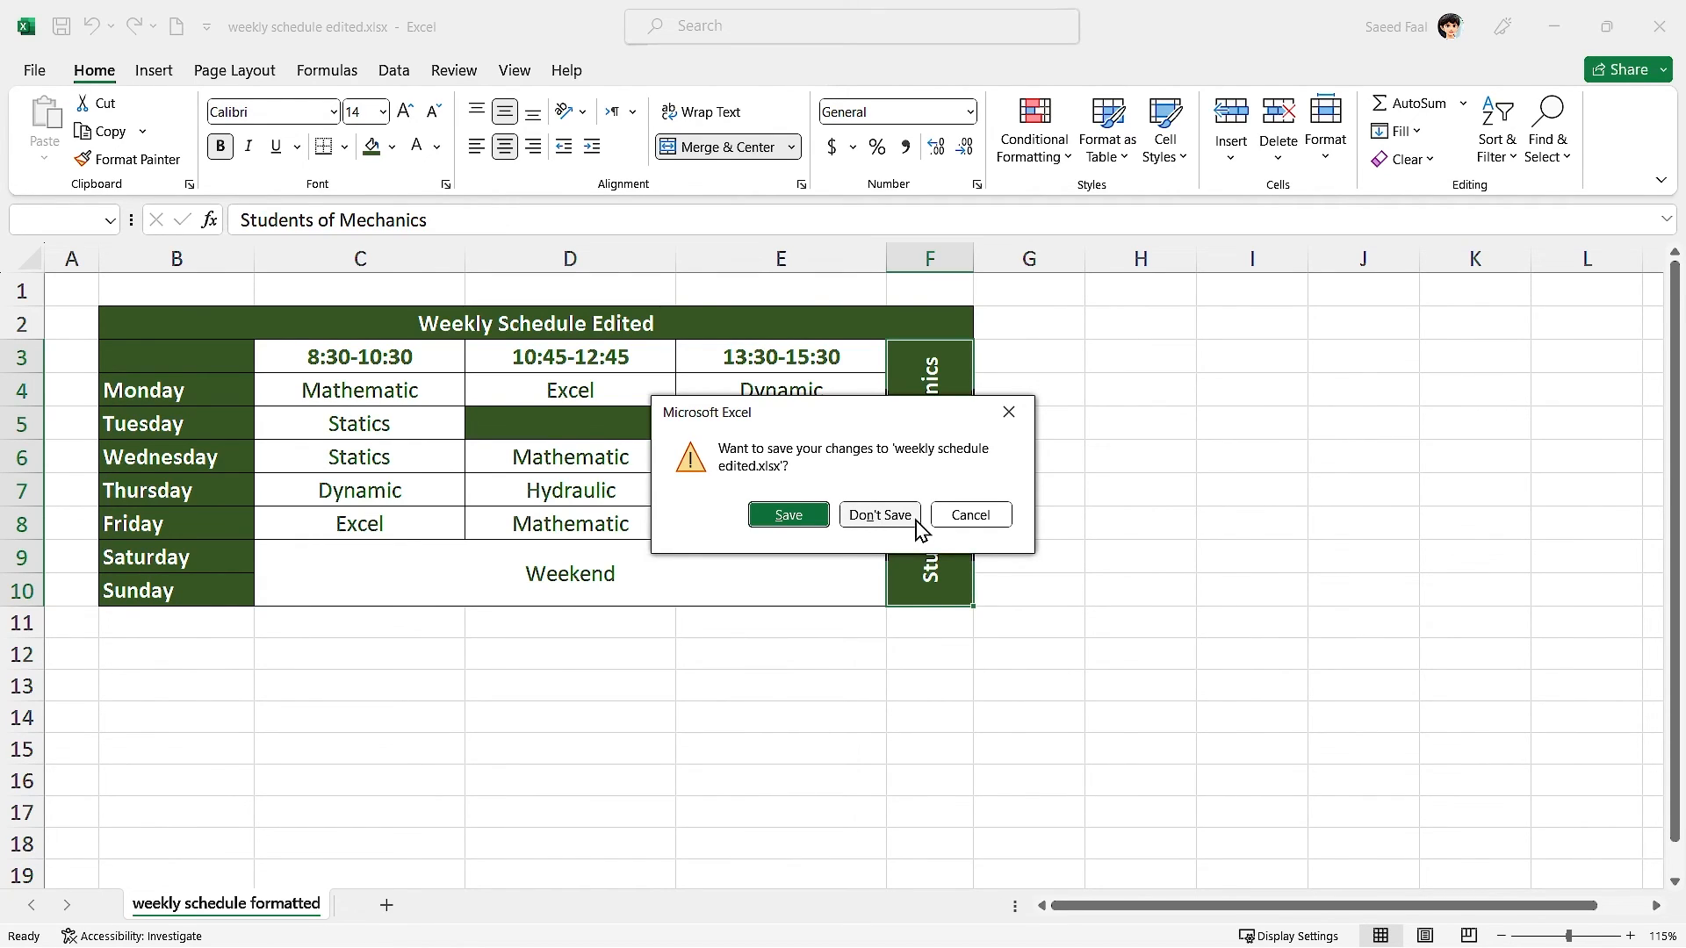
pyautogui.click(967, 520)
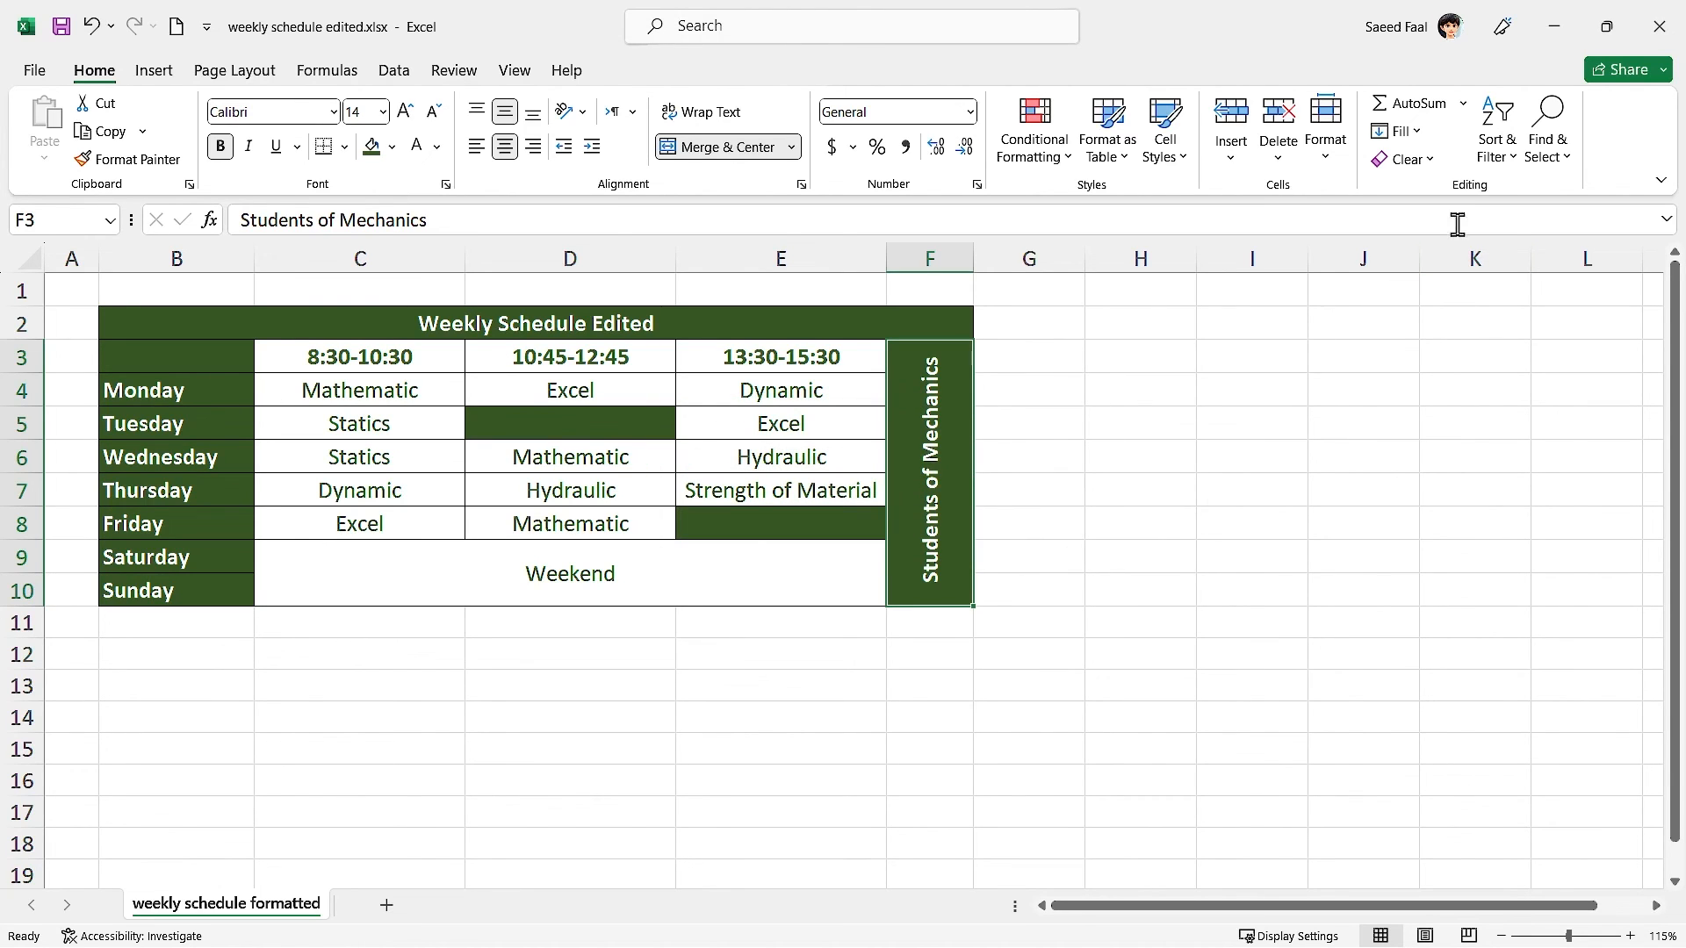
pyautogui.click(1656, 37)
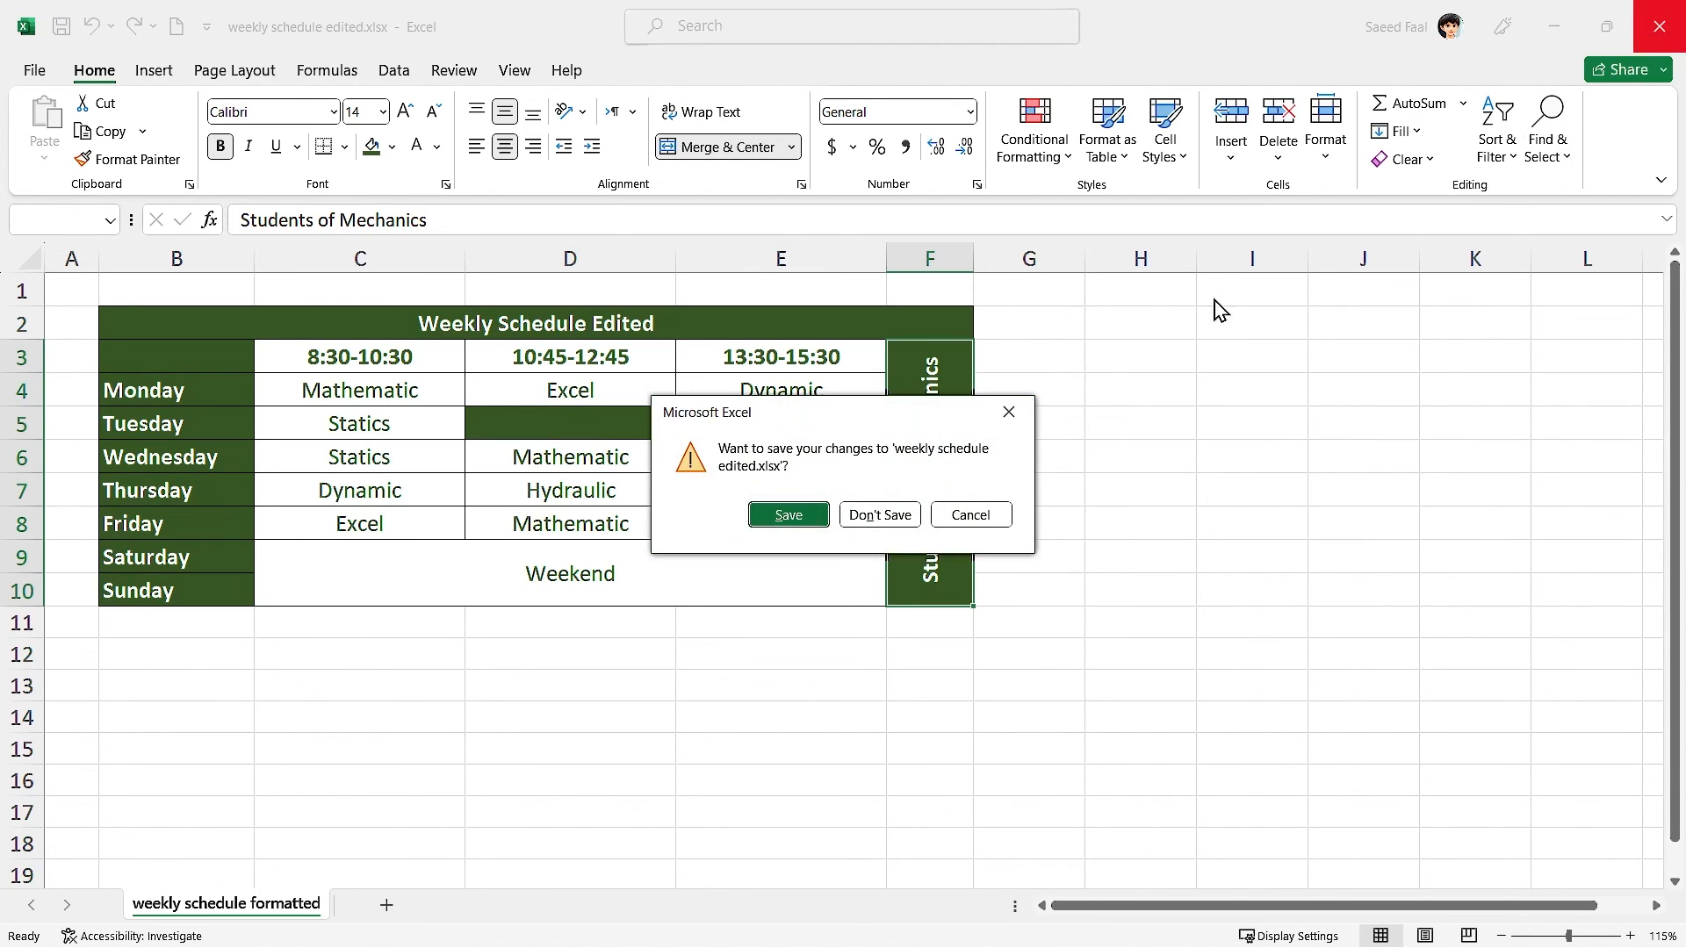